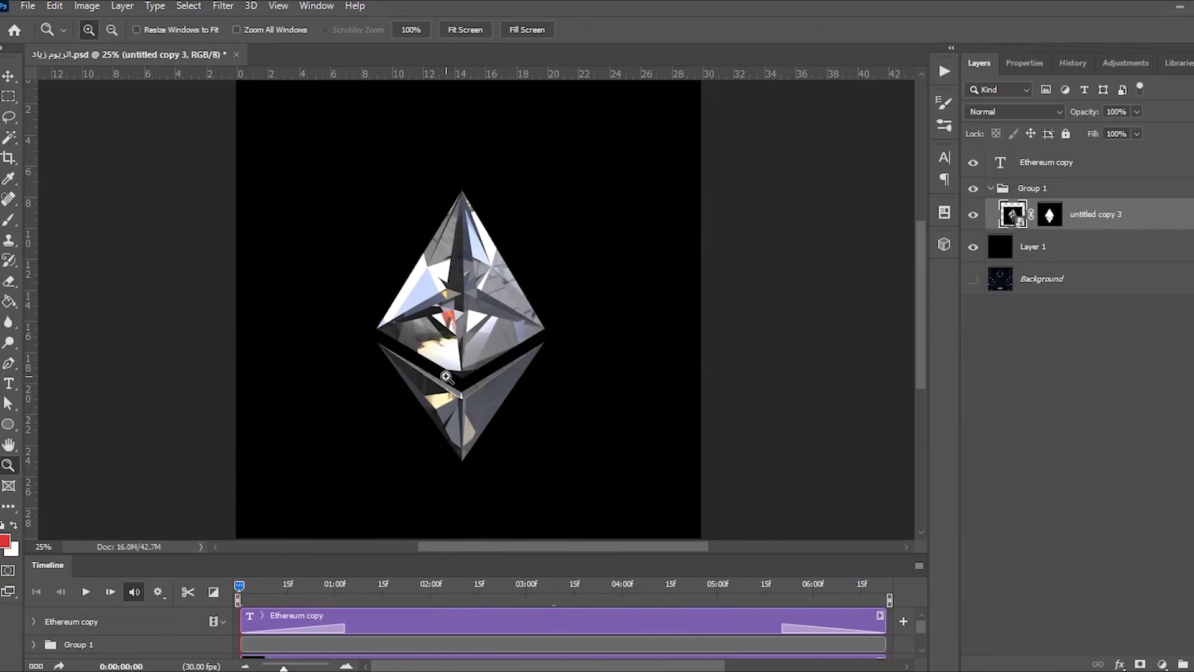
Fit the document in the window, preview the diamond animation, and rewind to the first frame.
{"action": "right_click", "coordinate": [476, 359]}
{"action": "left_click", "coordinate": [510, 368]}
{"action": "left_click", "coordinate": [83, 592]}
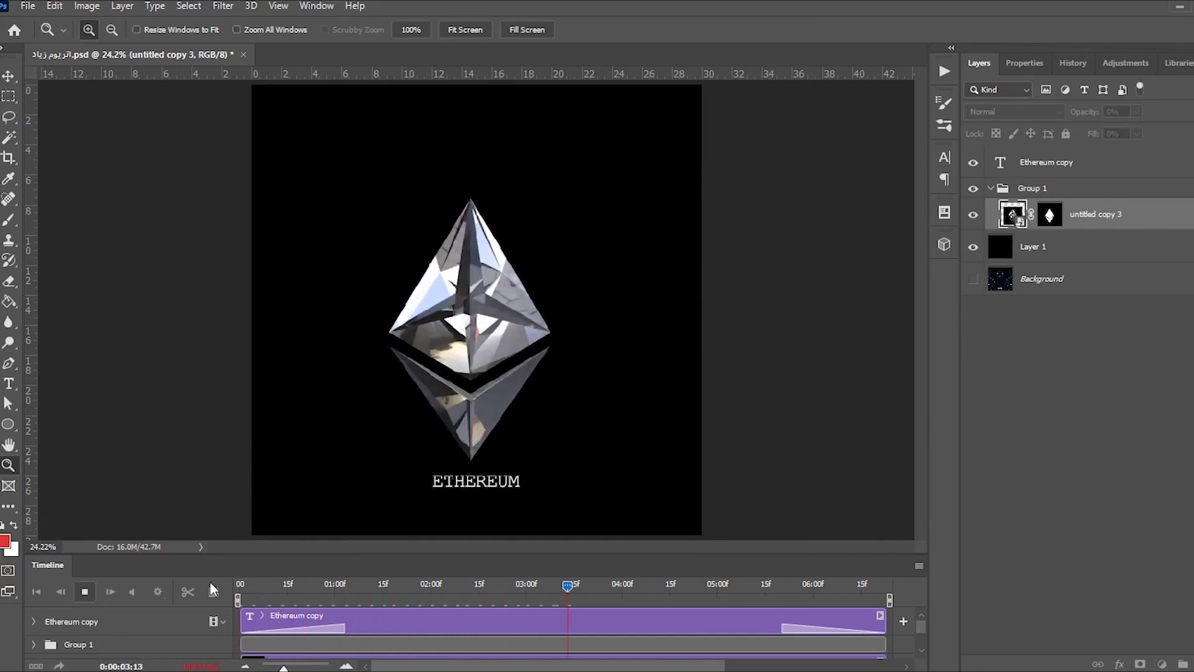
{"action": "left_click", "coordinate": [84, 591]}
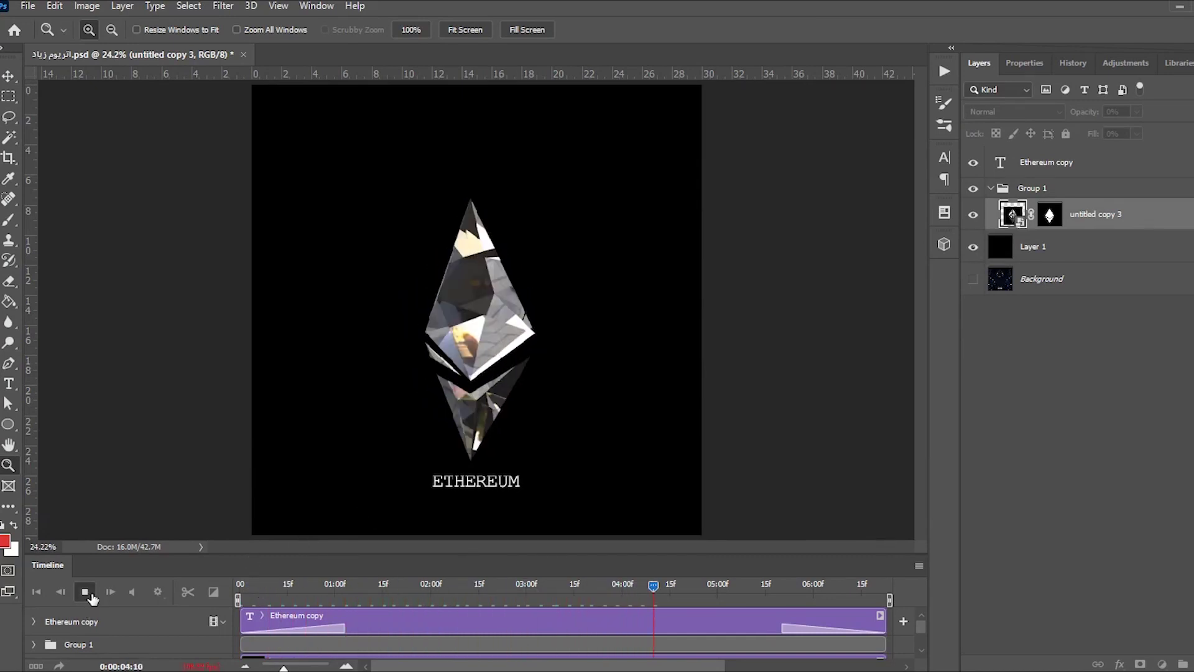
{"action": "left_click", "coordinate": [38, 590]}
{"action": "right_click", "coordinate": [420, 255]}
{"action": "left_click", "coordinate": [435, 262]}
Scale the diamond layer down to about 41% and move it lower on the canvas.
{"action": "left_click", "coordinate": [10, 77]}
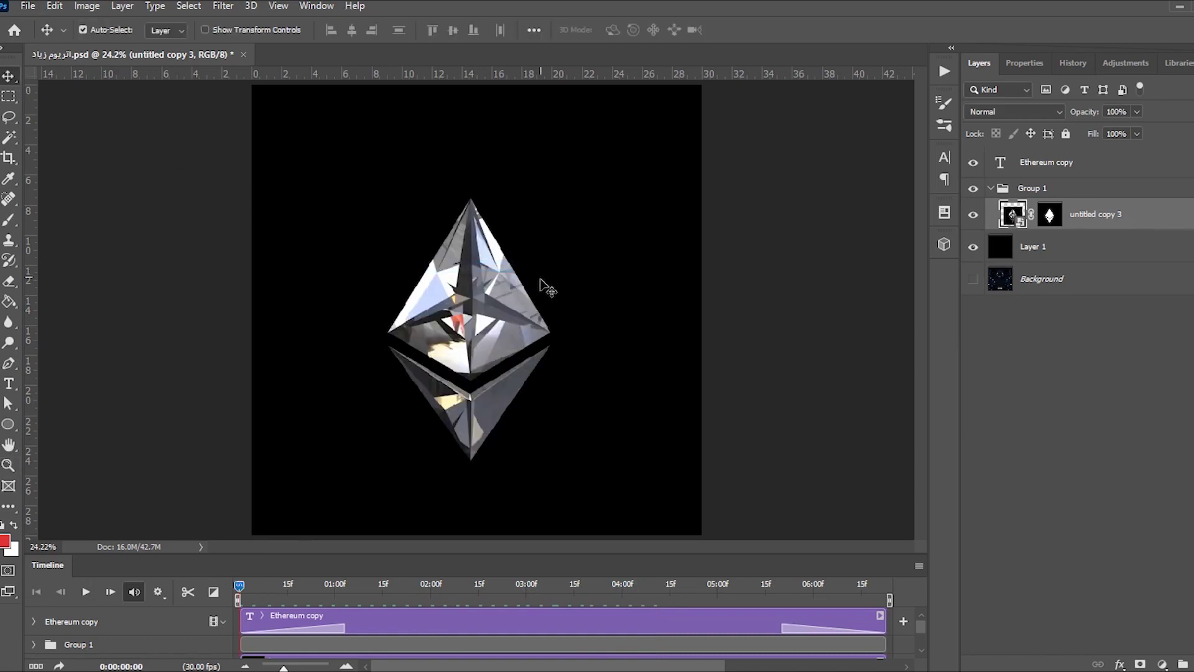
{"action": "key", "text": "ctrl+t"}
{"action": "left_click_drag", "start_coordinate": [659, 168], "coordinate": [589, 309]}
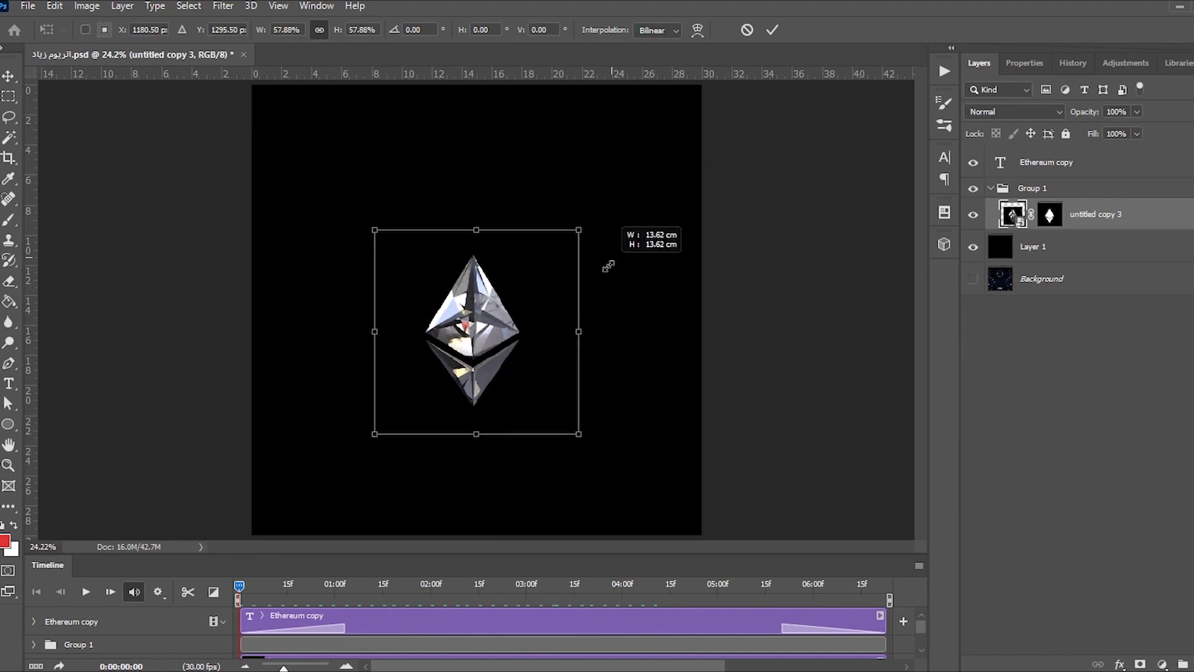
{"action": "left_click_drag", "start_coordinate": [452, 353], "coordinate": [487, 418]}
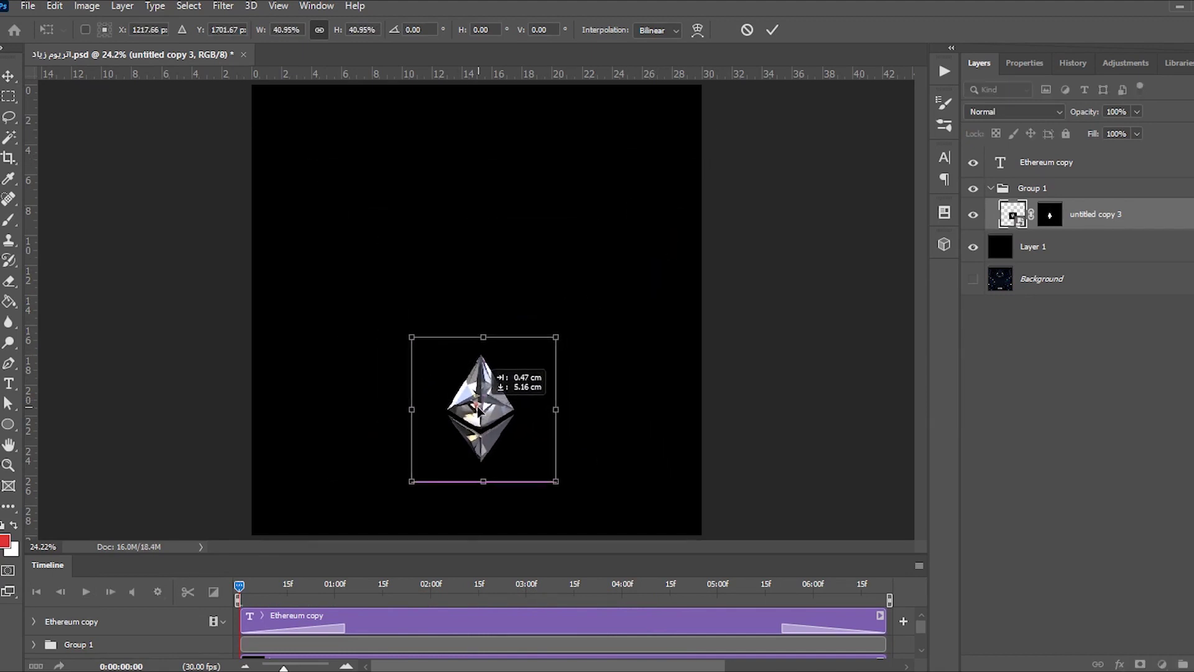
{"action": "key", "text": "Return"}
Alt-drag two diamond copies, one up-right and one beside the others, viewing at 50%.
{"action": "left_click_drag", "start_coordinate": [480, 402], "coordinate": [518, 349]}
{"action": "key", "text": "z"}
{"action": "left_click", "coordinate": [518, 349]}
{"action": "left_click", "coordinate": [453, 280]}
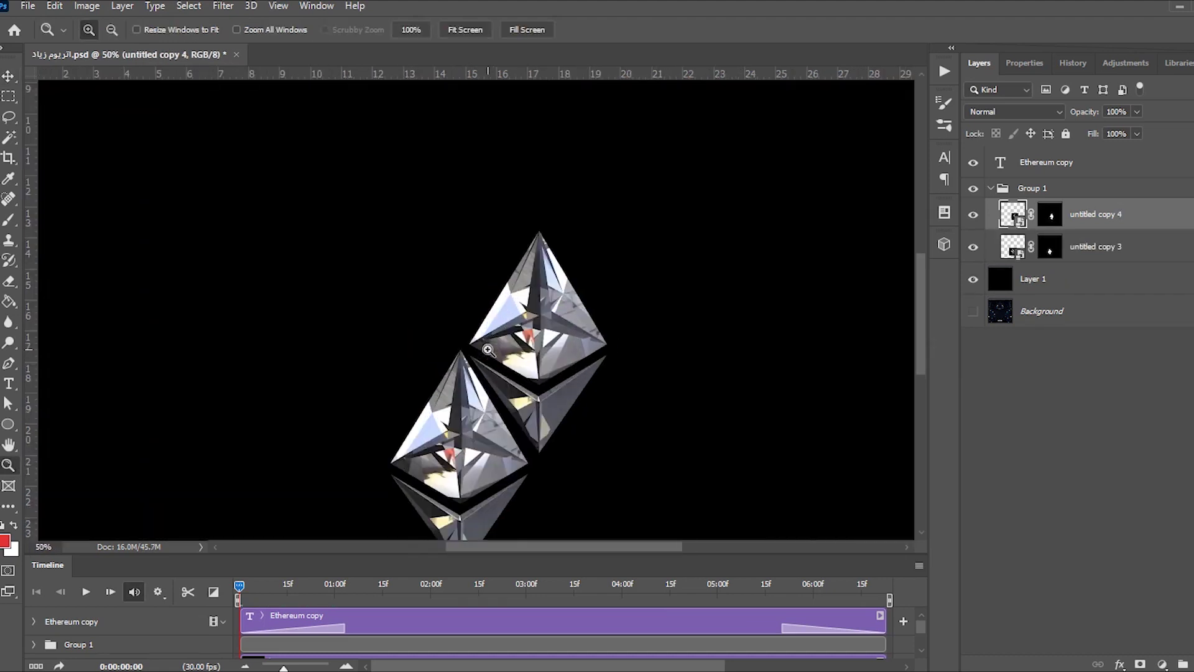
{"action": "mouse_move", "coordinate": [545, 303]}
{"action": "left_mouse_down"}
{"action": "mouse_move", "coordinate": [545, 293]}
{"action": "mouse_move", "coordinate": [388, 314]}
{"action": "left_mouse_up"}
Flip the left diamond copy horizontally, then zoom to 66.7%.
{"action": "key", "text": "ctrl+t"}
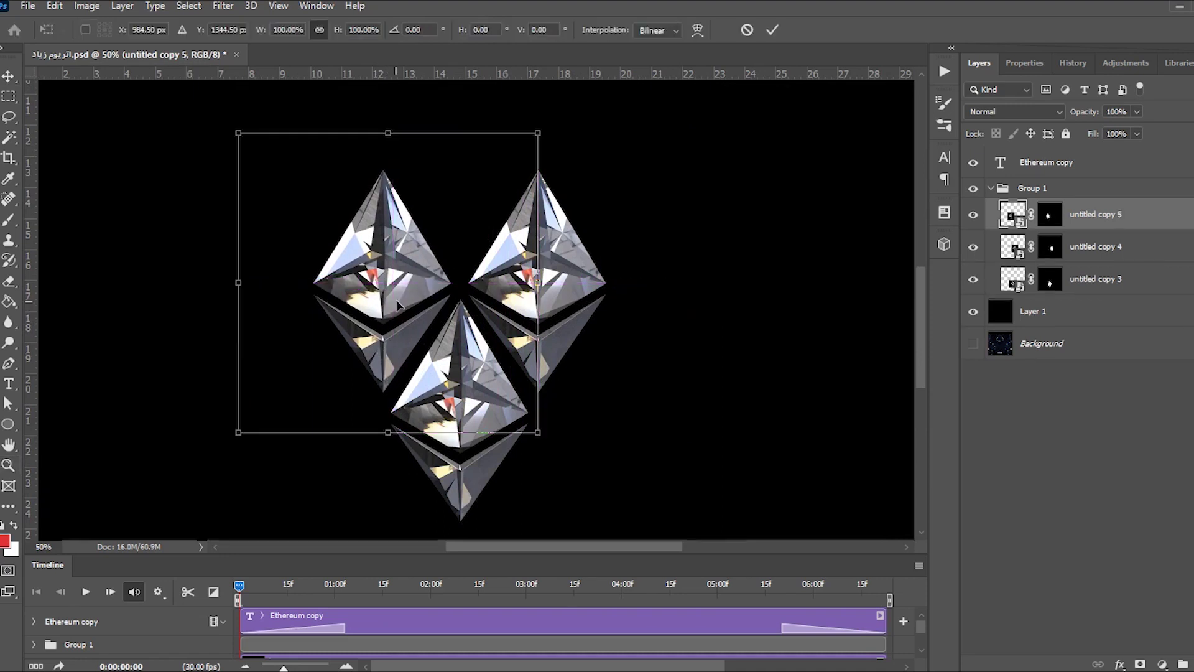
{"action": "right_click", "coordinate": [402, 291]}
{"action": "left_click", "coordinate": [486, 557]}
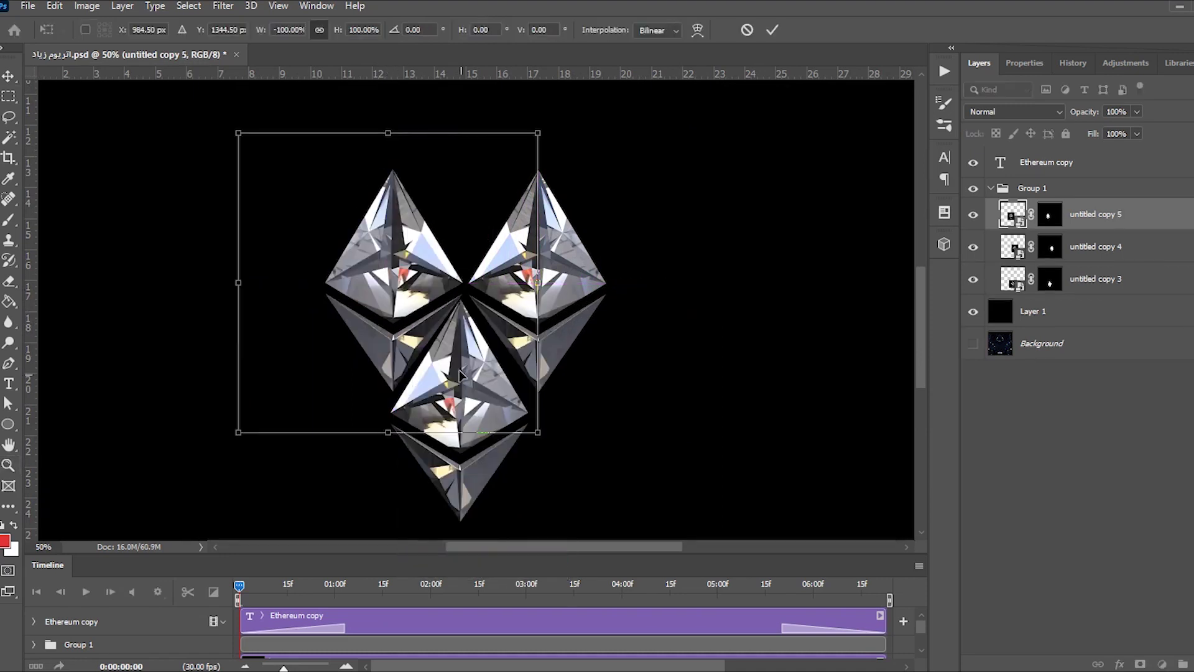
{"action": "key", "text": "Return"}
{"action": "key", "text": "z"}
{"action": "left_click", "coordinate": [419, 288]}
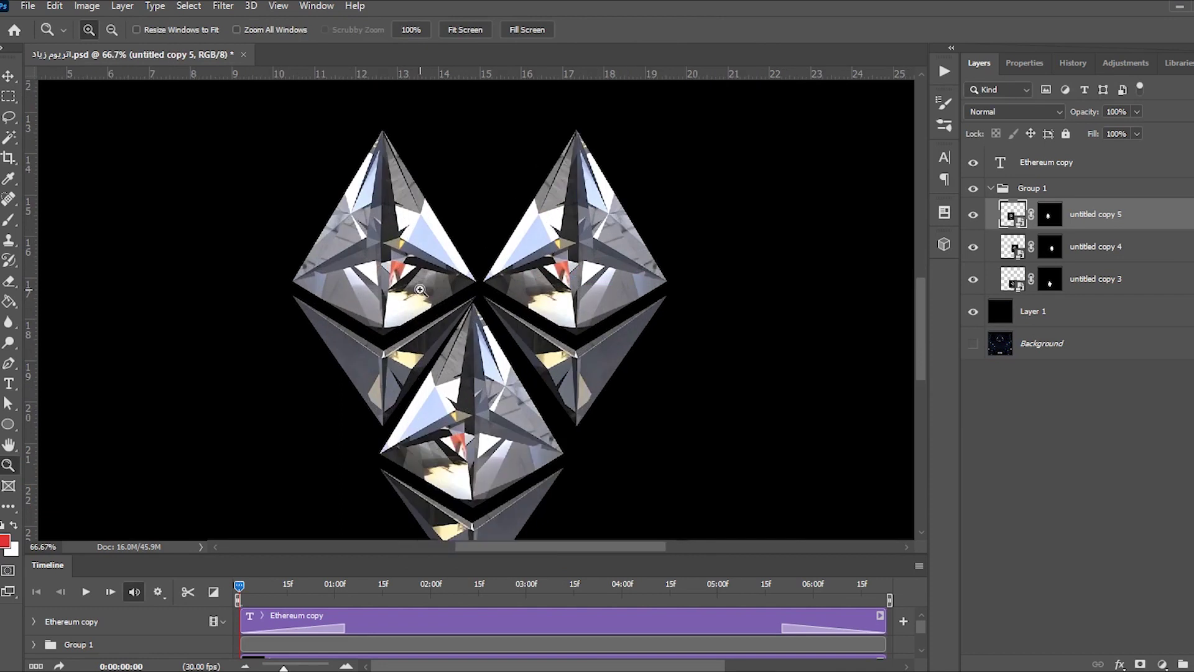
Nudge the left and right diamonds together around the lower one, then fit the document on screen.
{"action": "key", "text": "v"}
{"action": "left_click_drag", "start_coordinate": [430, 283], "coordinate": [415, 285]}
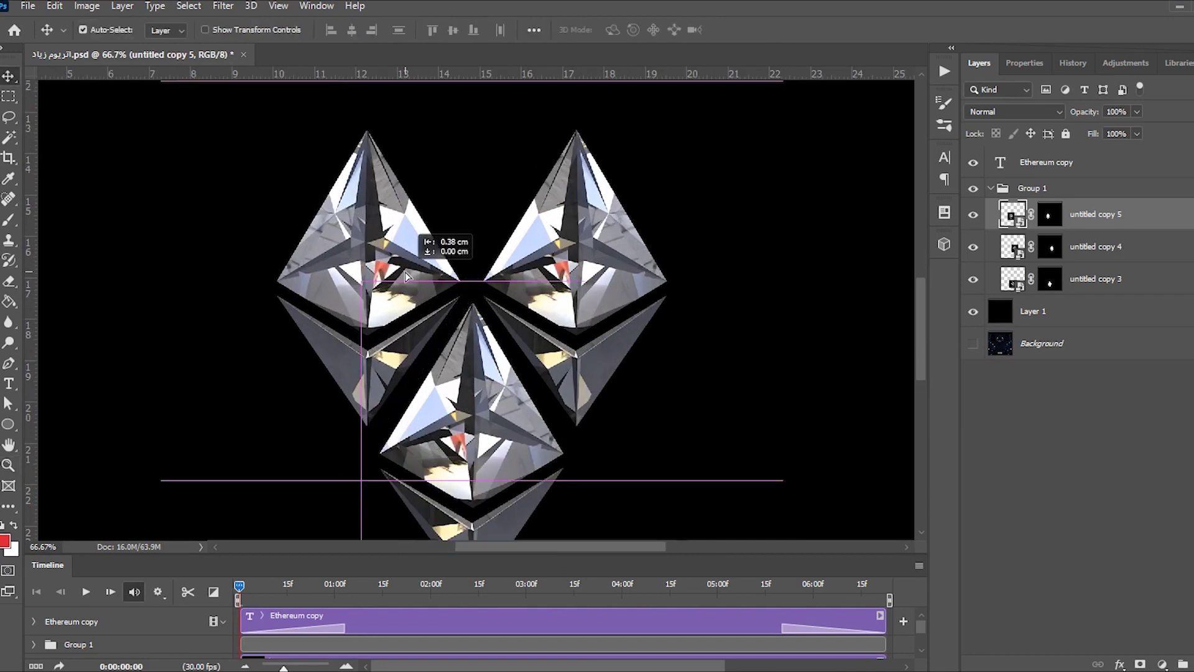
{"action": "left_click", "coordinate": [607, 332]}
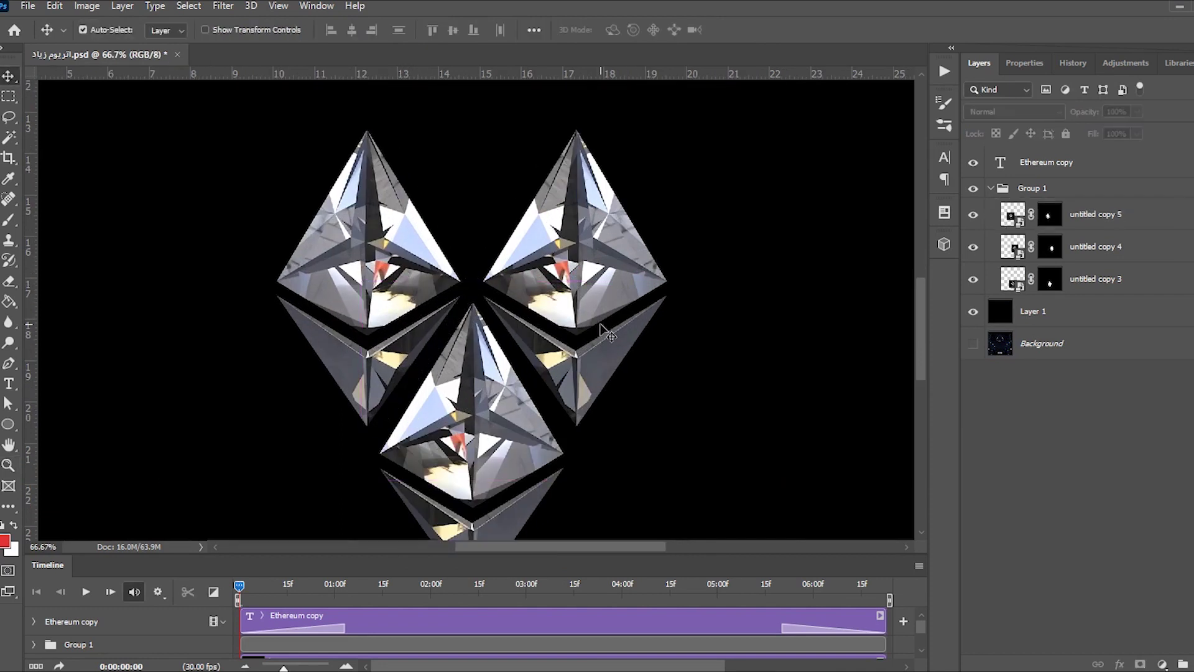
{"action": "left_click", "coordinate": [594, 316]}
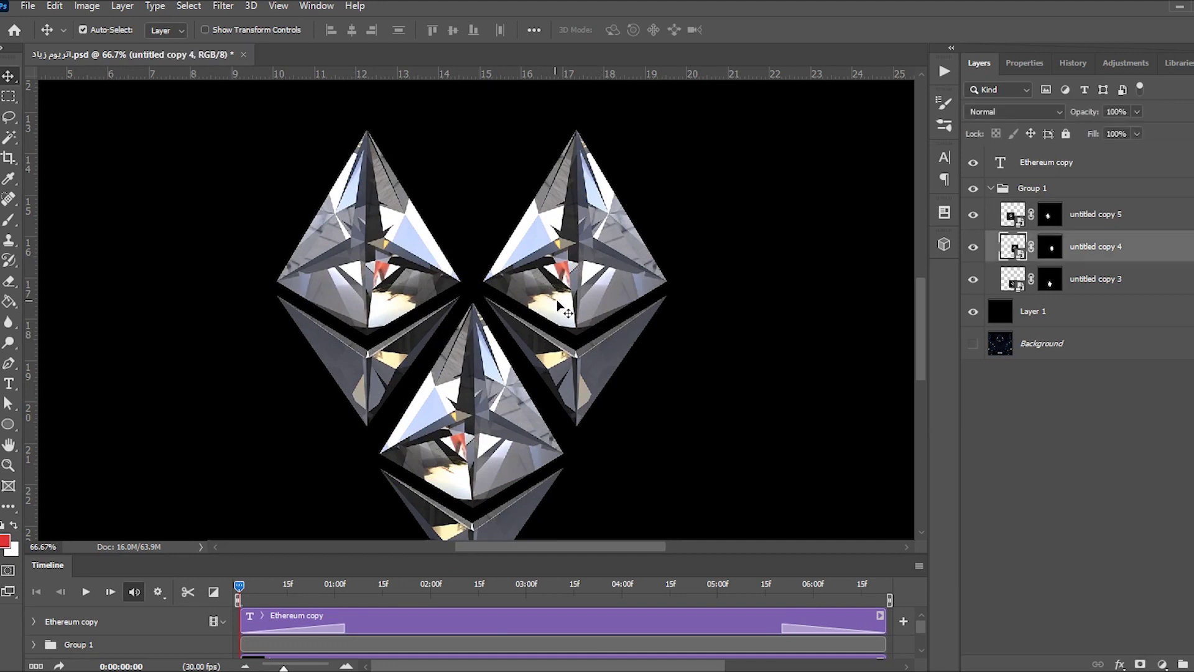
{"action": "left_click_drag", "start_coordinate": [562, 308], "coordinate": [558, 307]}
{"action": "left_click_drag", "start_coordinate": [408, 286], "coordinate": [416, 286]}
{"action": "left_click", "coordinate": [484, 292]}
{"action": "key", "text": "z"}
{"action": "right_click", "coordinate": [482, 317]}
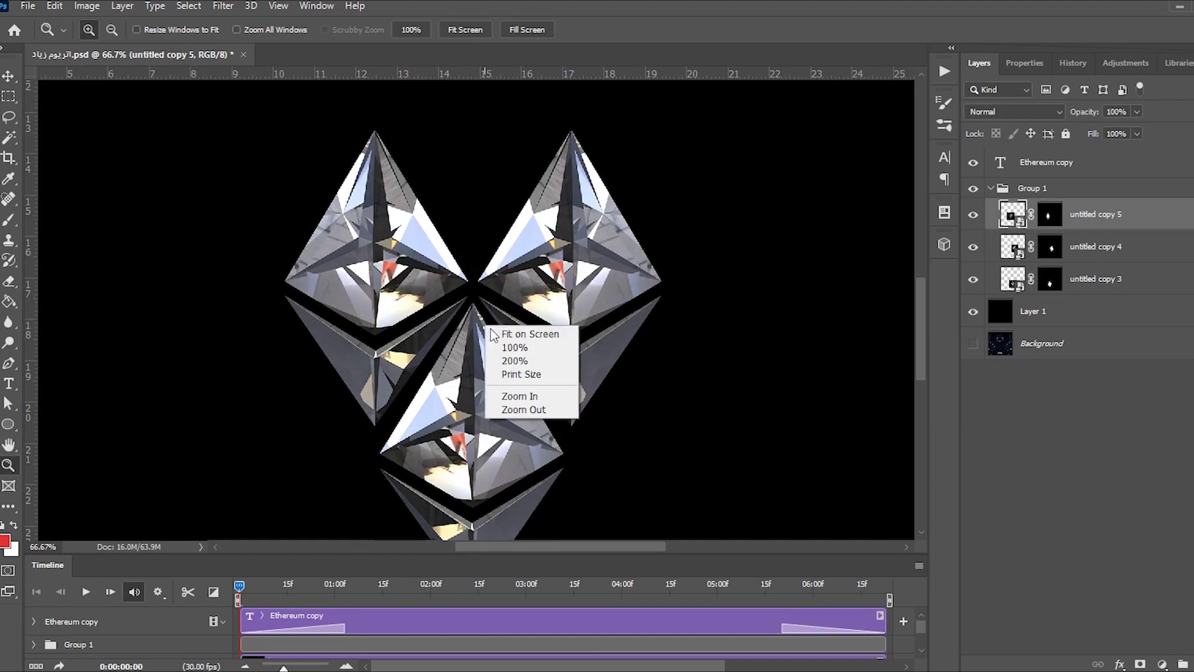
{"action": "left_click", "coordinate": [523, 334]}
Copy the bottom diamond up to the top and flip it vertically.
{"action": "left_click", "coordinate": [10, 77]}
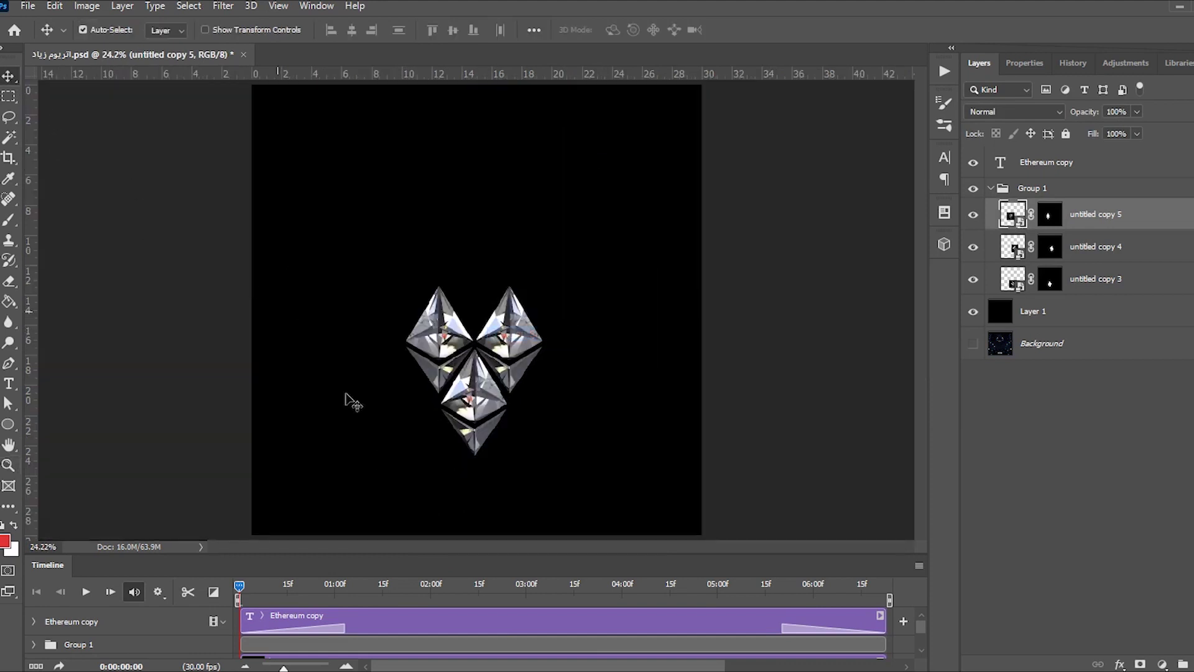
{"action": "left_click_drag", "start_coordinate": [482, 398], "coordinate": [482, 277]}
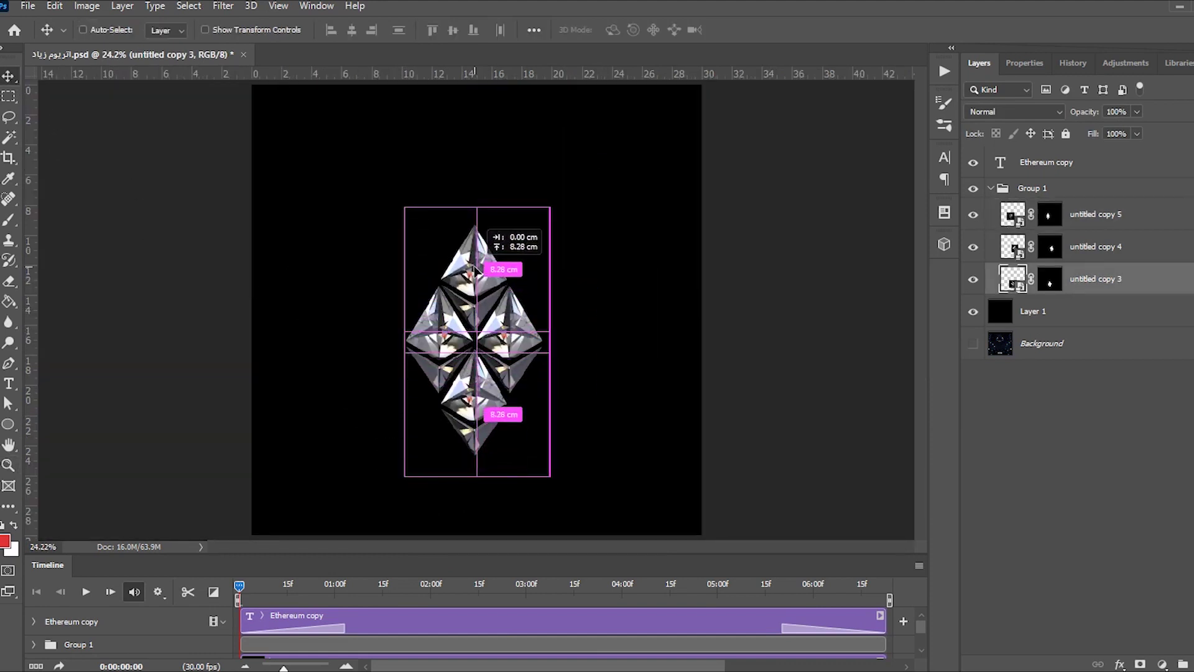
{"action": "key", "text": "ctrl+t"}
{"action": "right_click", "coordinate": [485, 278]}
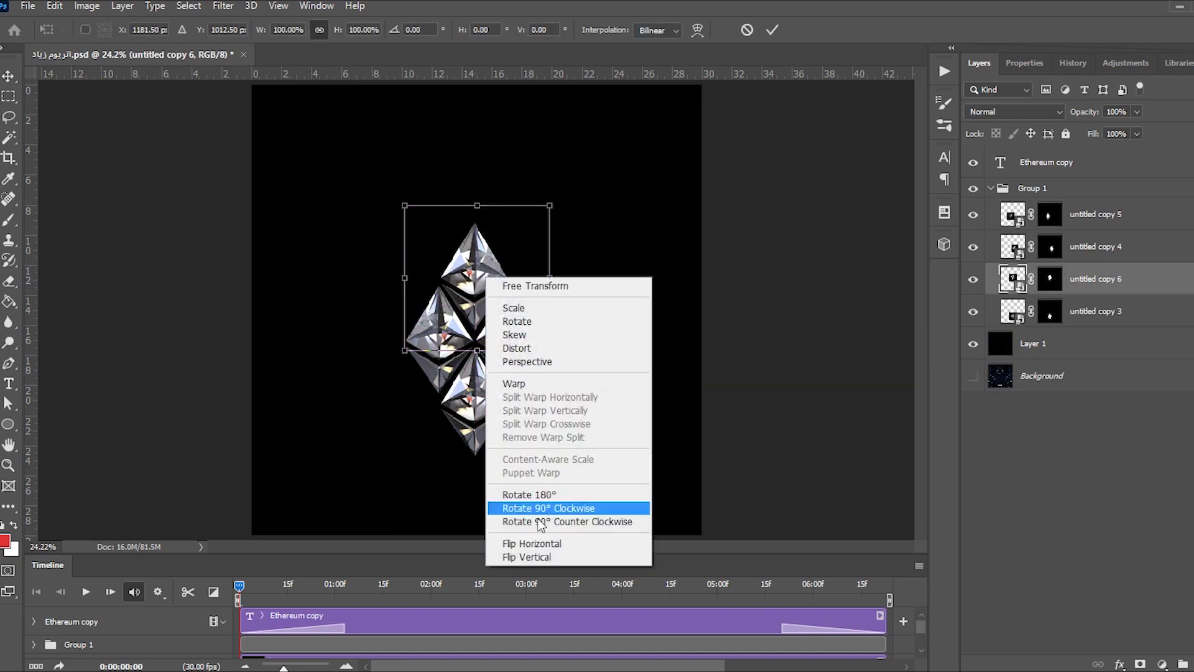
{"action": "left_click", "coordinate": [539, 558]}
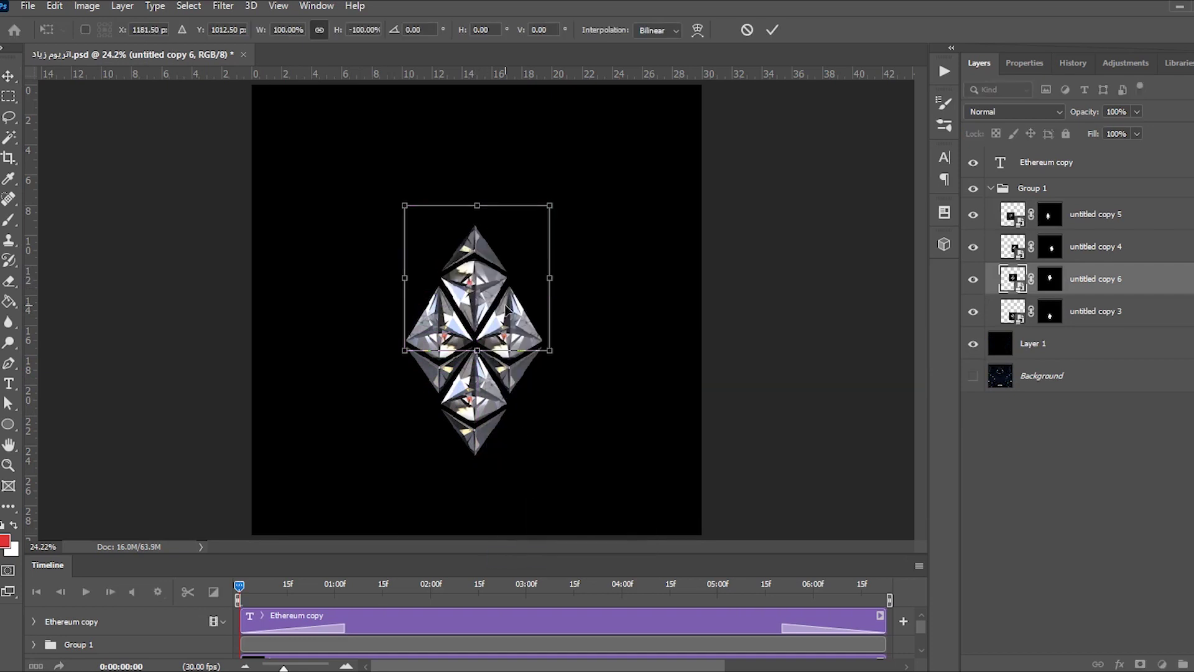
{"action": "key", "text": "Return"}
Zoom to 50%, nudge the top diamond down into alignment, and fit the view.
{"action": "key", "text": "z"}
{"action": "left_click", "coordinate": [485, 290]}
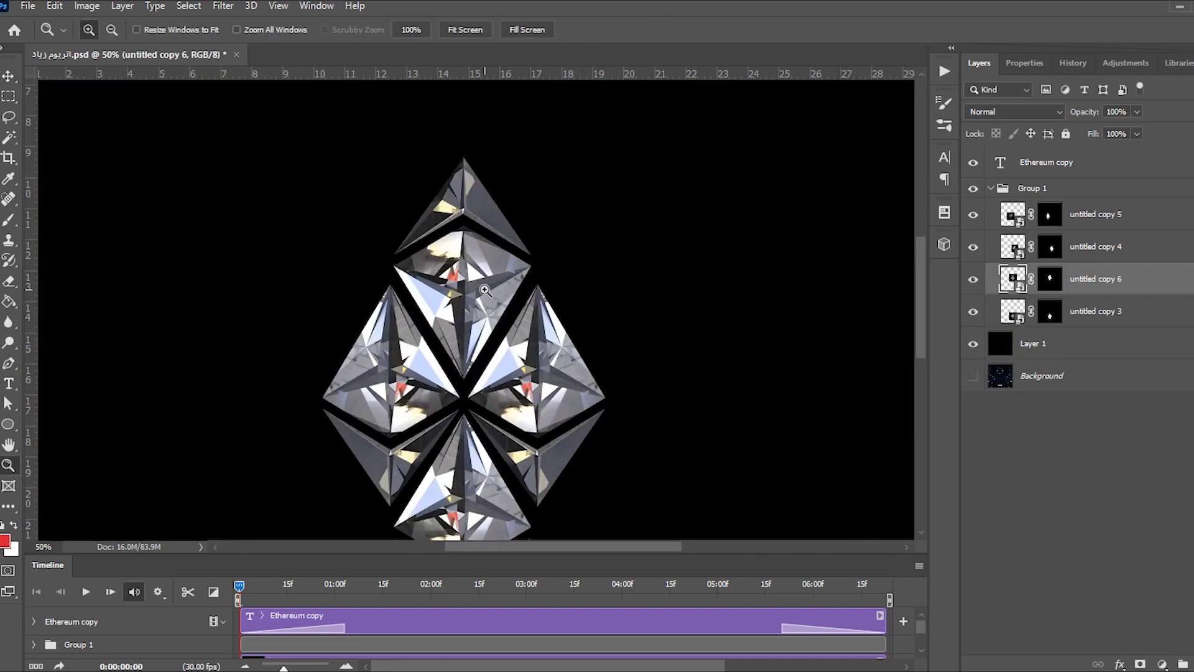
{"action": "left_click", "coordinate": [17, 72]}
{"action": "left_click_drag", "start_coordinate": [485, 306], "coordinate": [484, 318]}
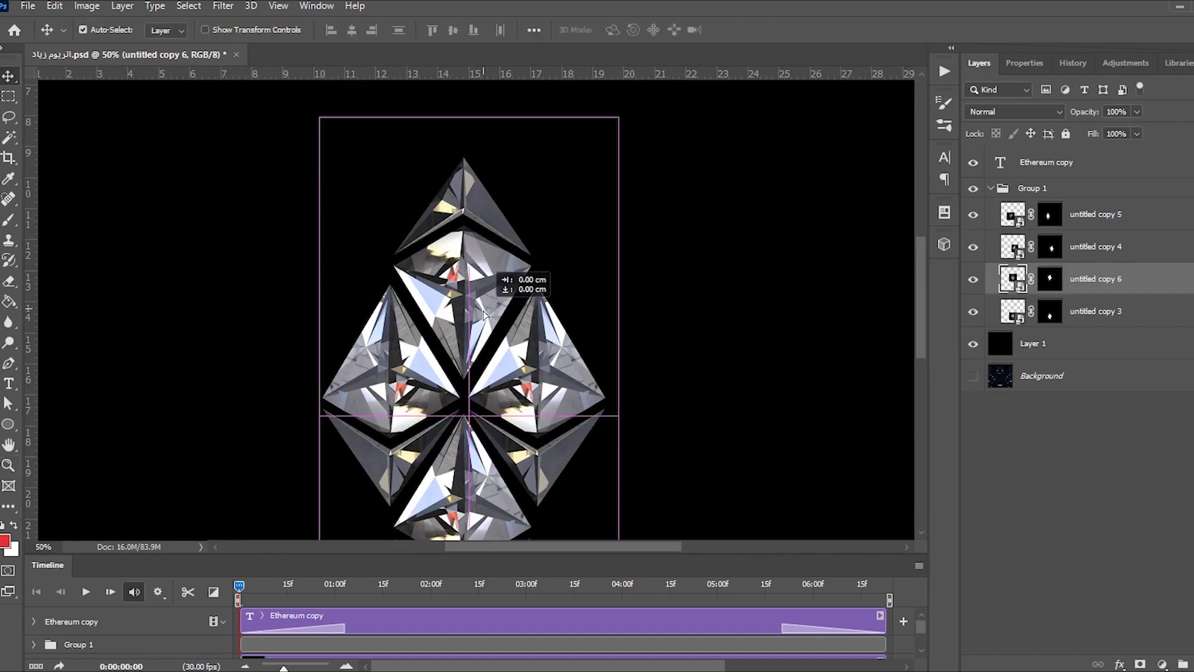
{"action": "key", "text": "z"}
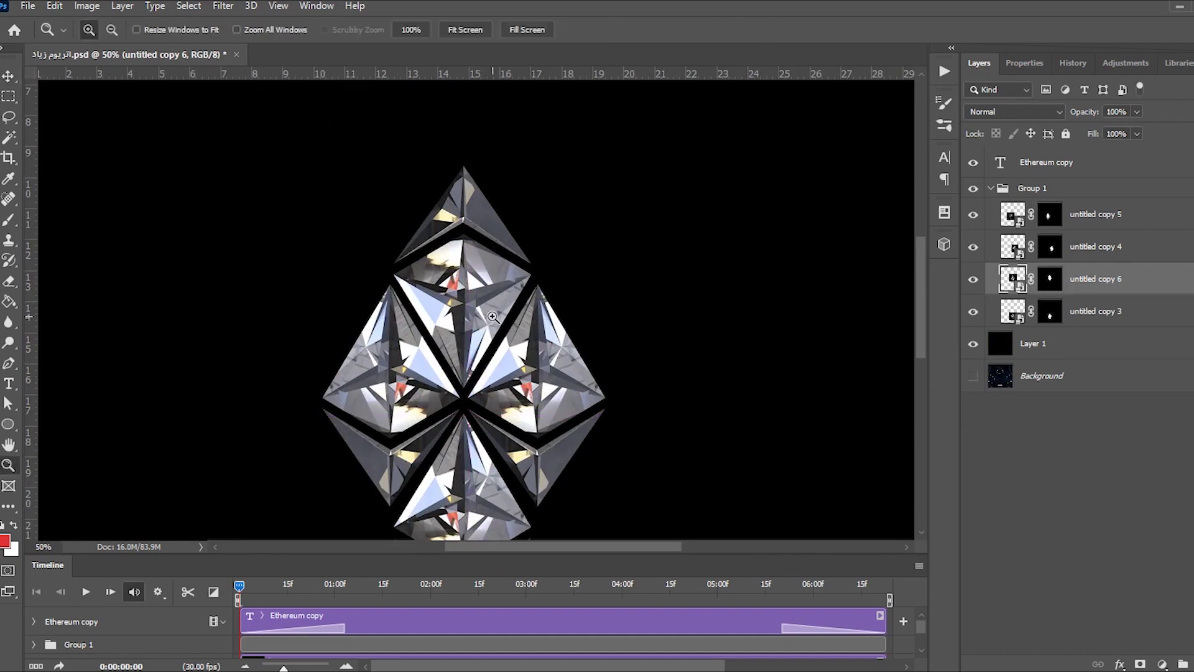
{"action": "key", "text": "ctrl+0"}
Select all four diamond layers and Alt-drag a copy of the cluster up and right.
{"action": "key", "text": "v"}
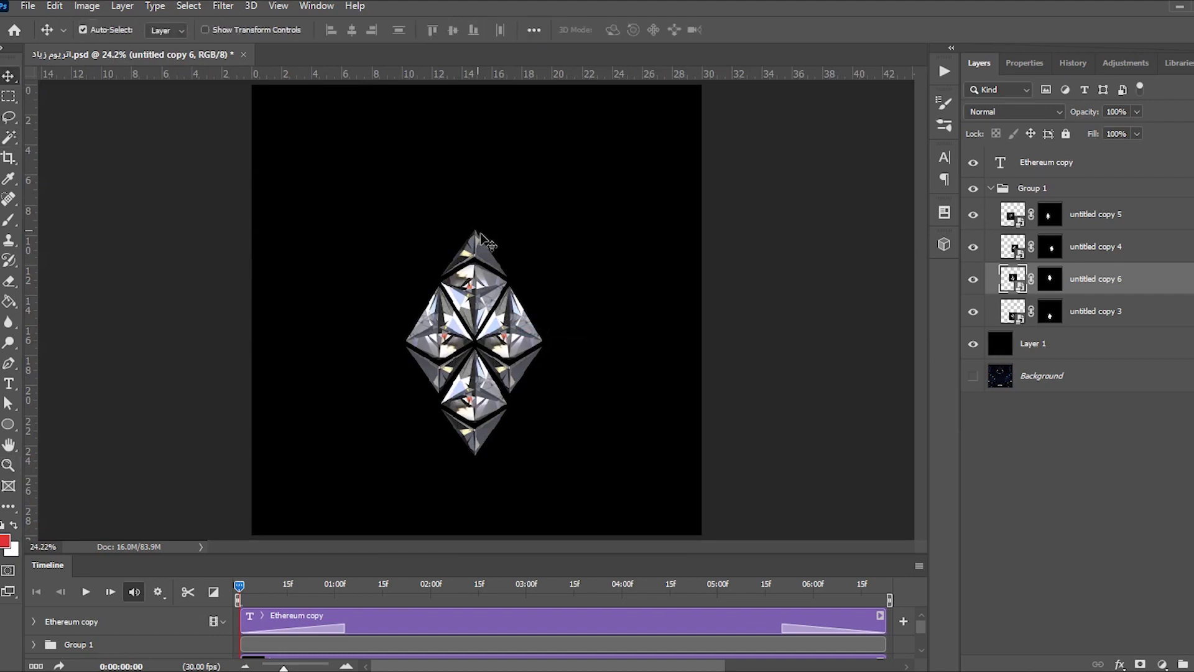
{"action": "left_click_drag", "start_coordinate": [563, 249], "coordinate": [410, 463]}
{"action": "mouse_move", "coordinate": [467, 331]}
{"action": "left_mouse_down"}
{"action": "mouse_move", "coordinate": [544, 255]}
{"action": "mouse_move", "coordinate": [538, 282]}
{"action": "left_mouse_up"}
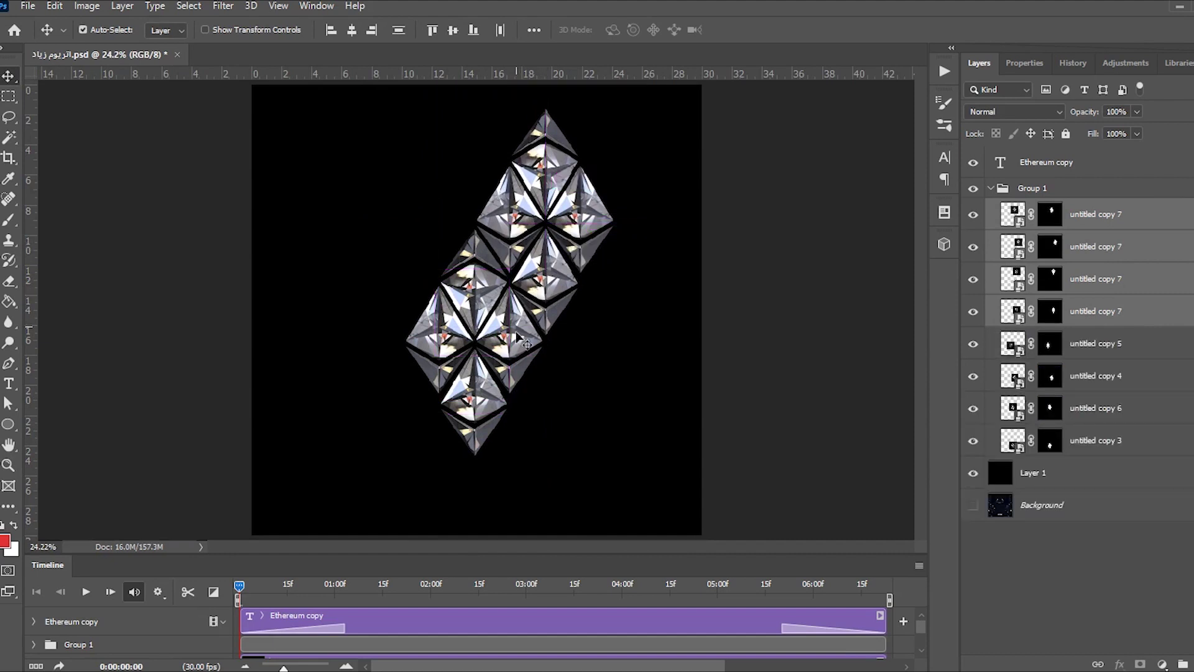
Place another cluster copy at the upper left and check the joins at 50%.
{"action": "left_click_drag", "start_coordinate": [557, 203], "coordinate": [423, 220]}
{"action": "key", "text": "z"}
{"action": "left_click", "coordinate": [463, 215]}
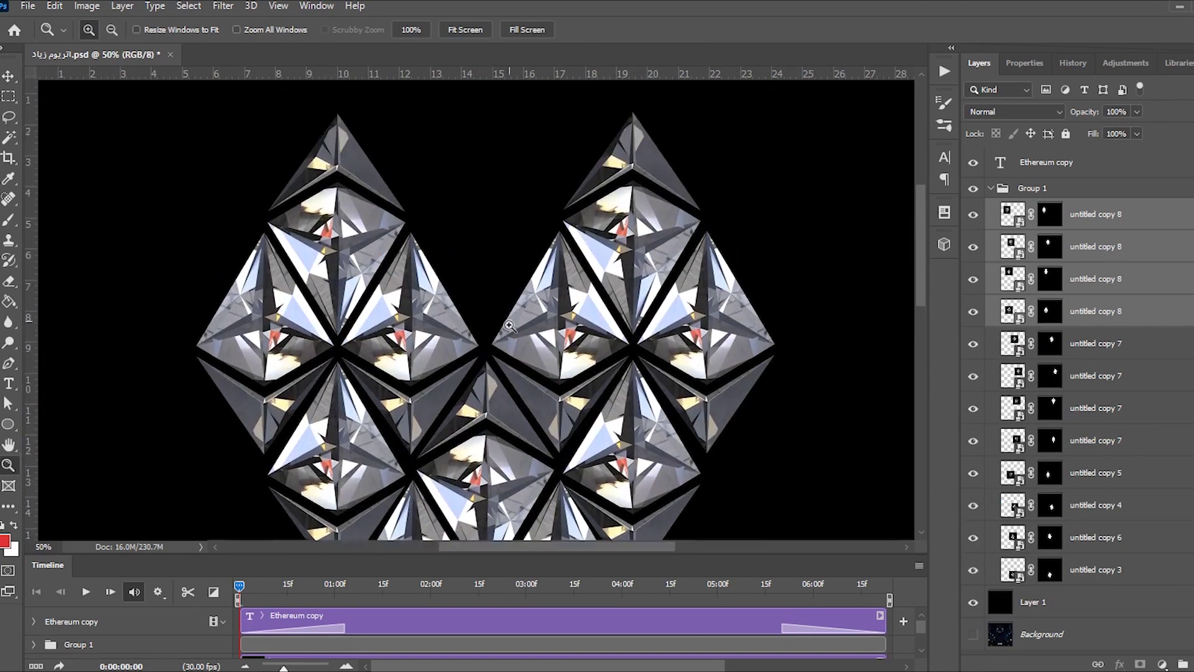
{"action": "scroll", "coordinate": [484, 348], "scroll_direction": "up", "scroll_amount": 5}
{"action": "key", "text": "ctrl+0"}
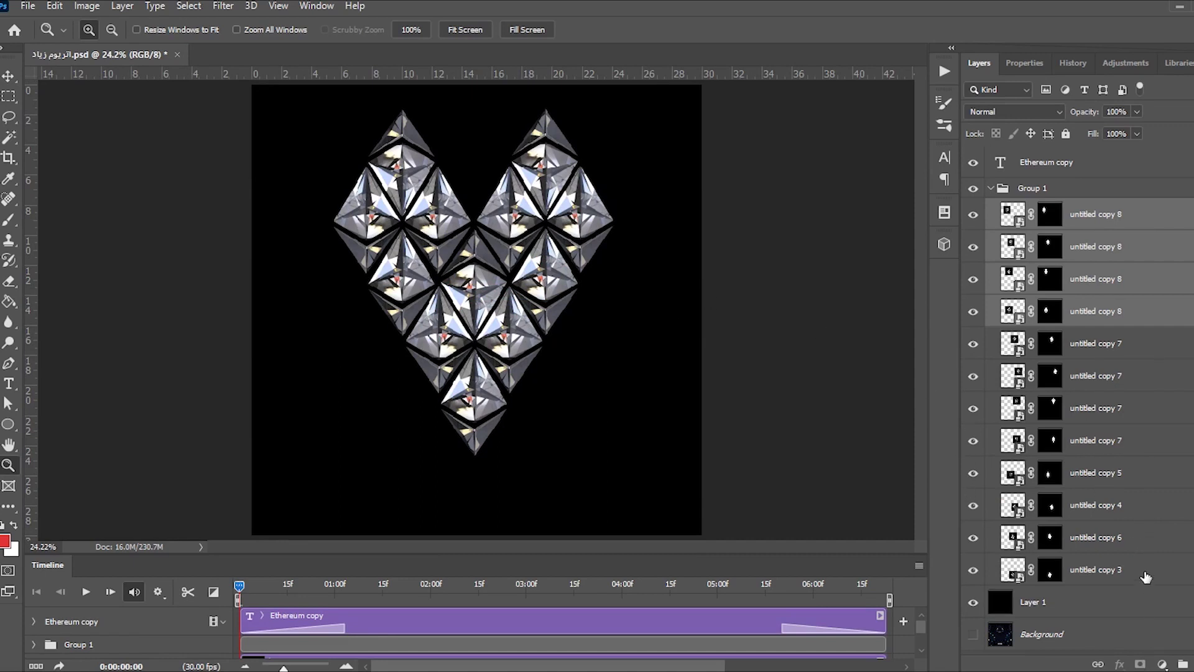
Select every diamond layer from untitled copy 3 to untitled copy 8 and start transforming the heart.
{"action": "left_click", "coordinate": [1146, 577]}
{"action": "left_click", "coordinate": [1103, 233], "text": "shift"}
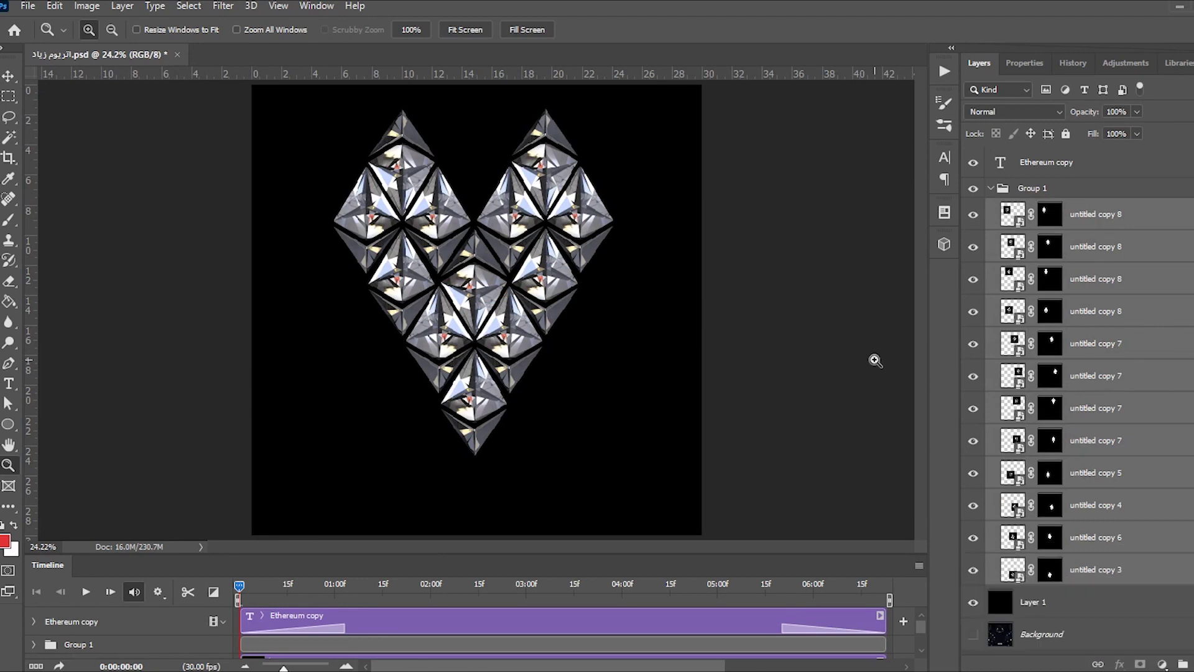
{"action": "key", "text": "ctrl+t"}
Move the heart down, try widening it to 108%, then undo and cancel the transform.
{"action": "mouse_move", "coordinate": [499, 185]}
{"action": "left_mouse_down"}
{"action": "mouse_move", "coordinate": [495, 241]}
{"action": "mouse_move", "coordinate": [495, 227]}
{"action": "left_mouse_up"}
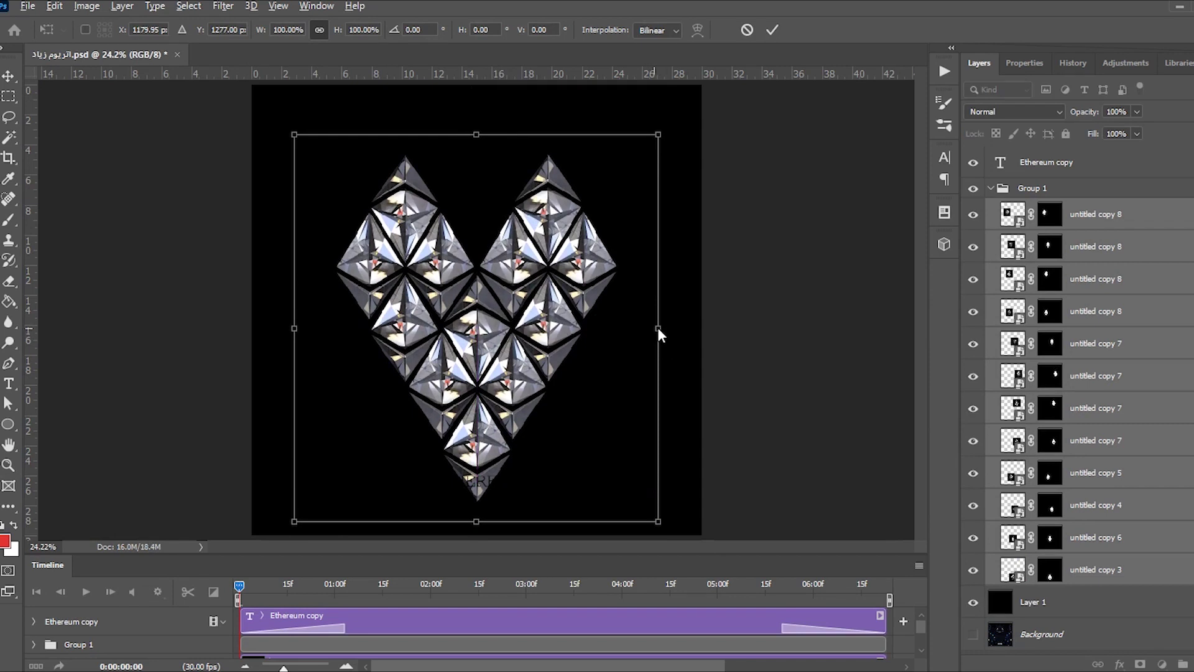
{"action": "left_click_drag", "start_coordinate": [658, 328], "coordinate": [698, 330]}
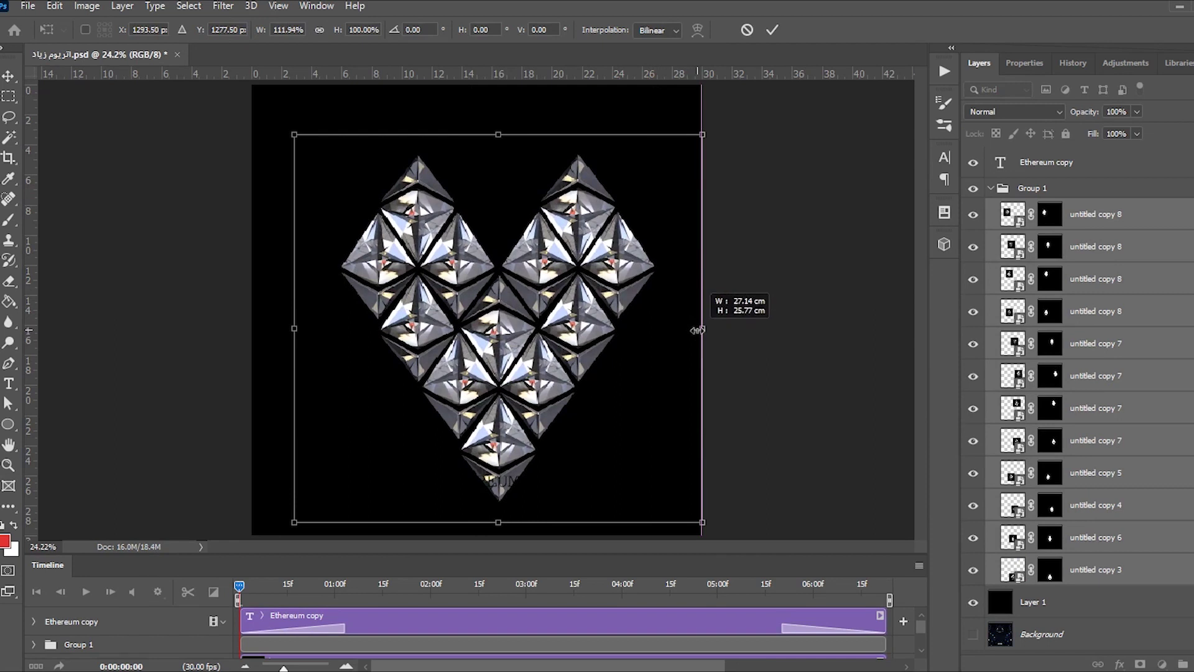
{"action": "key", "text": "ctrl+z"}
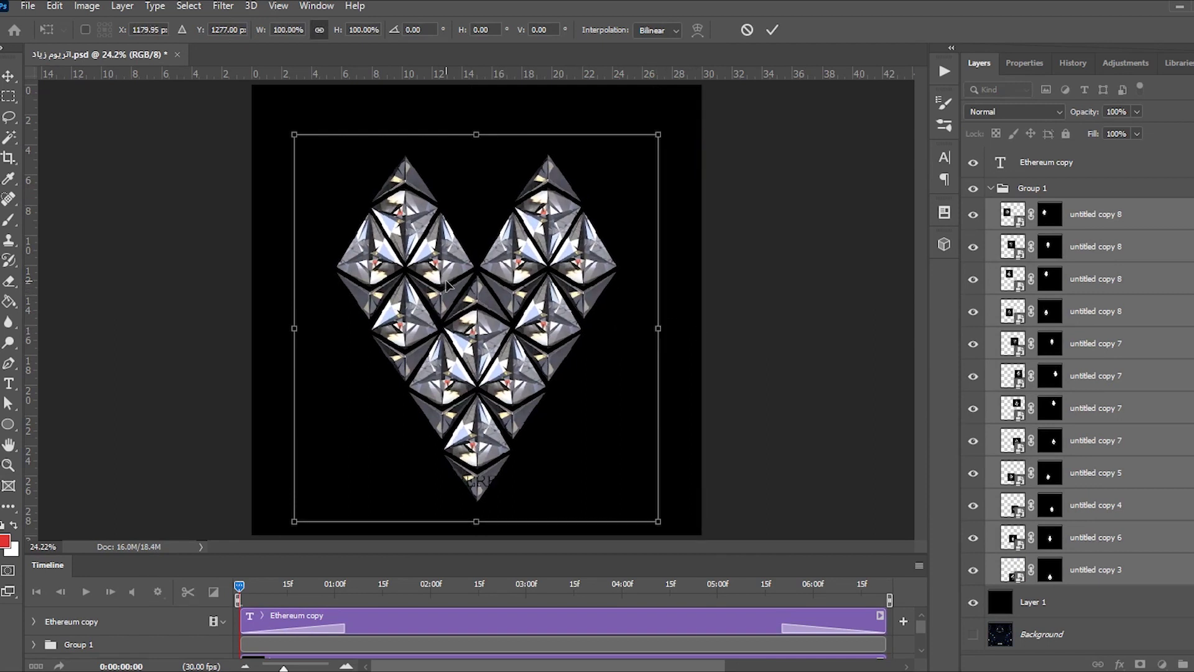
{"action": "key", "text": "Escape"}
Copy the bottom three diamond tiles into the heart's top gap and align them.
{"action": "key", "text": "z"}
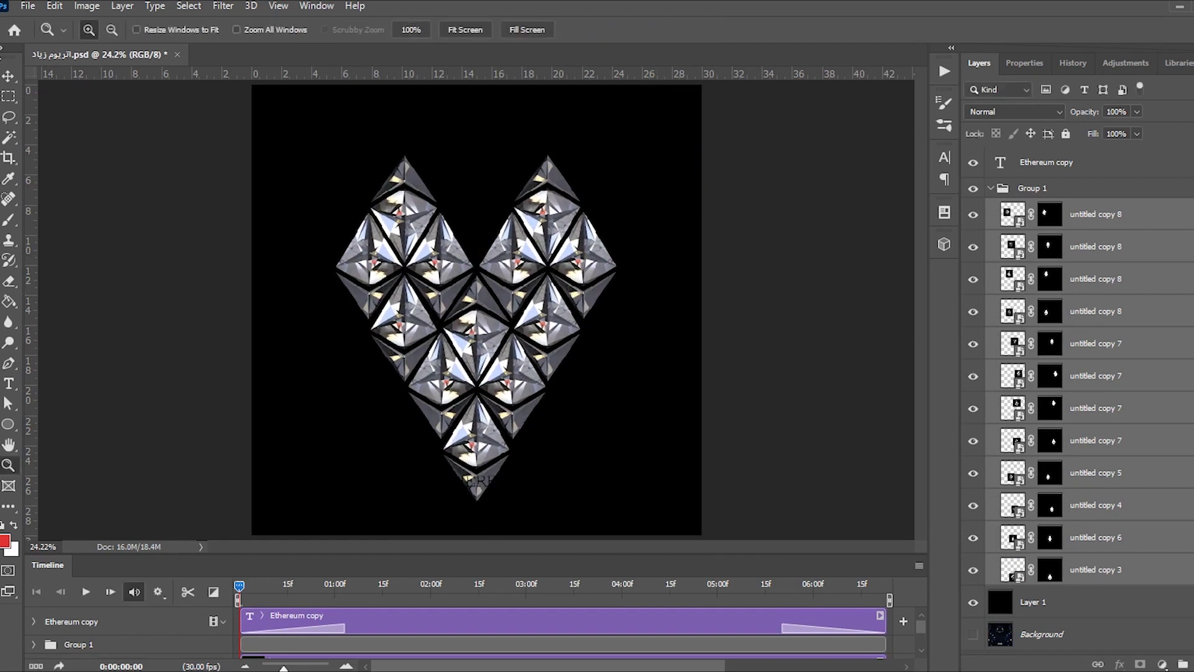
{"action": "key", "text": "v"}
{"action": "left_click_drag", "start_coordinate": [572, 411], "coordinate": [398, 455]}
{"action": "left_click_drag", "start_coordinate": [478, 435], "coordinate": [480, 204]}
{"action": "key", "text": "z"}
{"action": "left_click", "coordinate": [459, 144]}
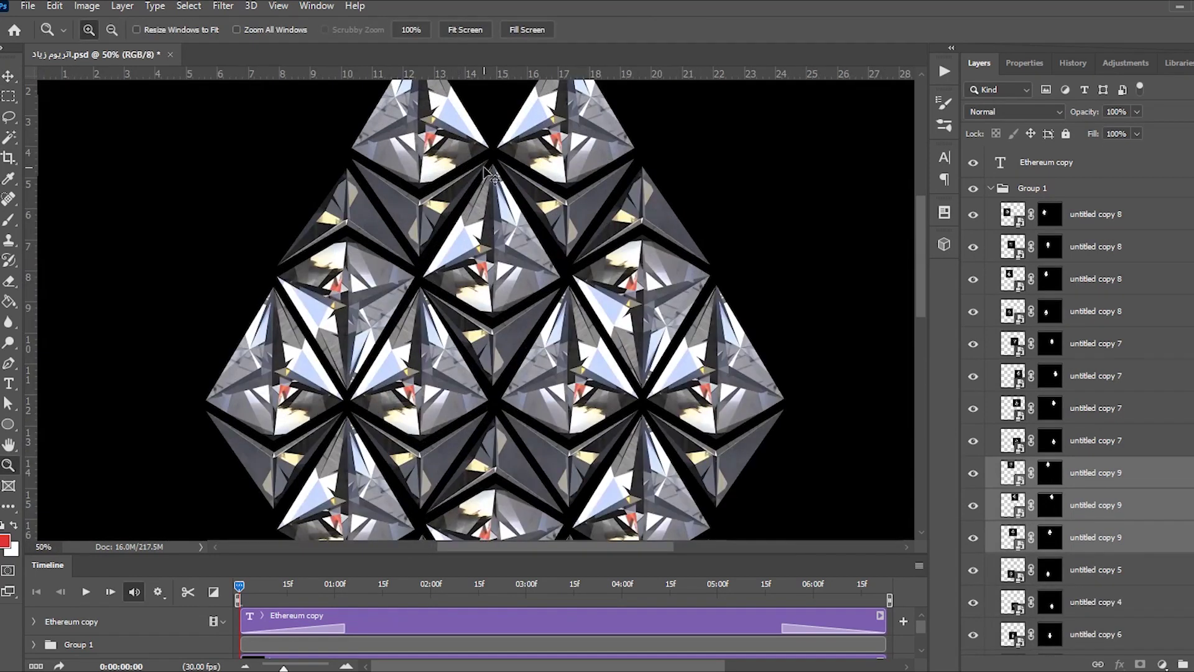
{"action": "left_click", "coordinate": [9, 76]}
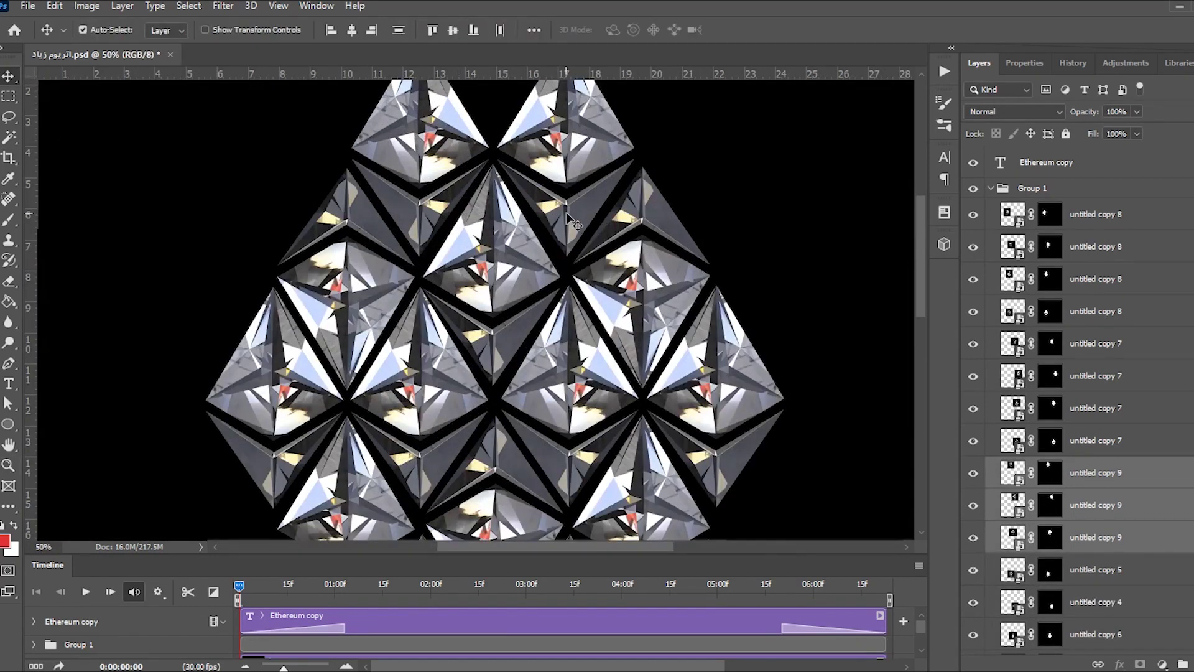
{"action": "left_click_drag", "start_coordinate": [566, 212], "coordinate": [567, 216]}
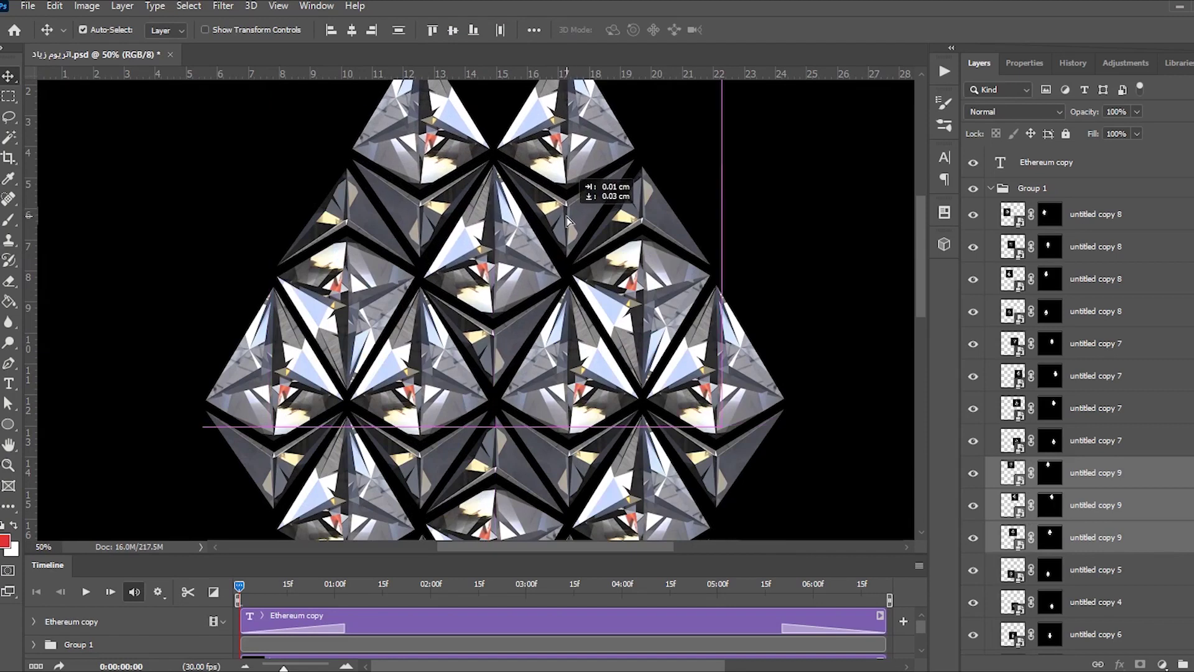
Fit the whole canvas in view and play the animation.
{"action": "key", "text": "z"}
{"action": "key", "text": "ctrl+0"}
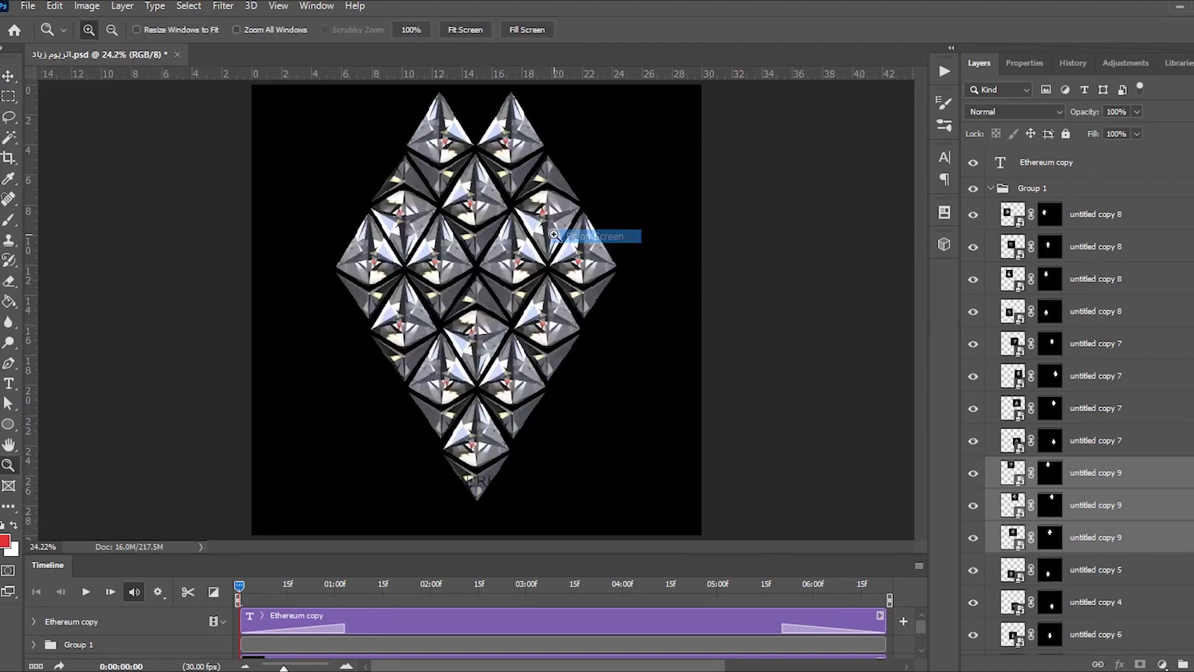
{"action": "left_click", "coordinate": [86, 591]}
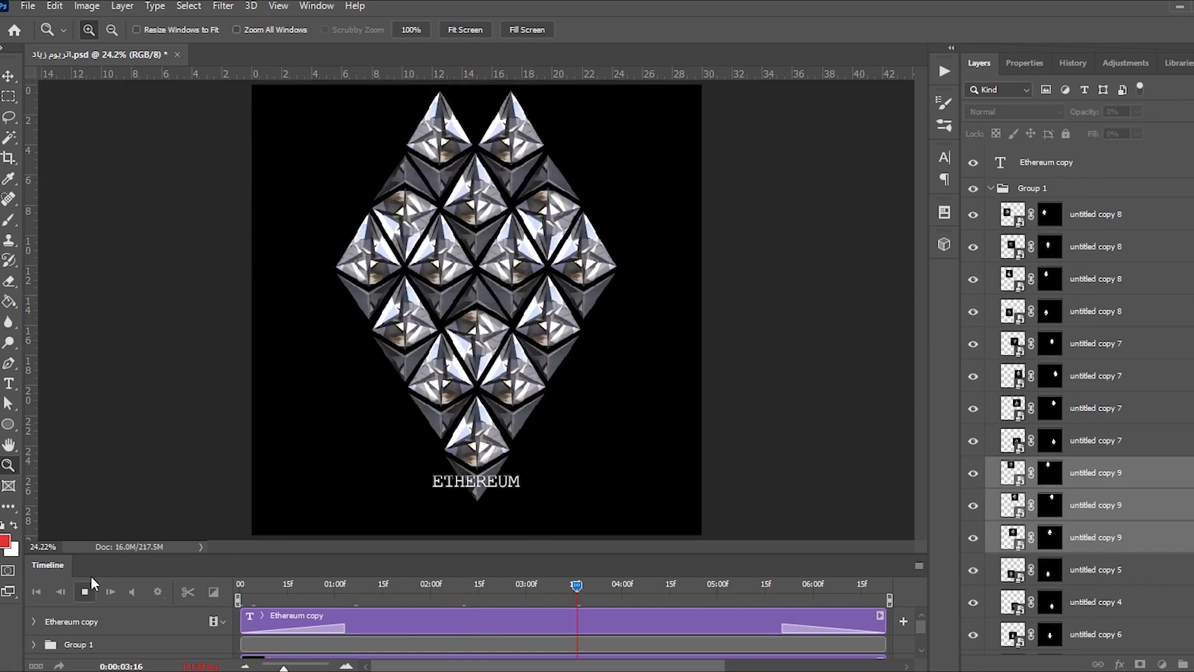
Stop and rewind the animation, then drag the XX - Inside3 video from its folder onto the canvas.
{"action": "left_click", "coordinate": [87, 593]}
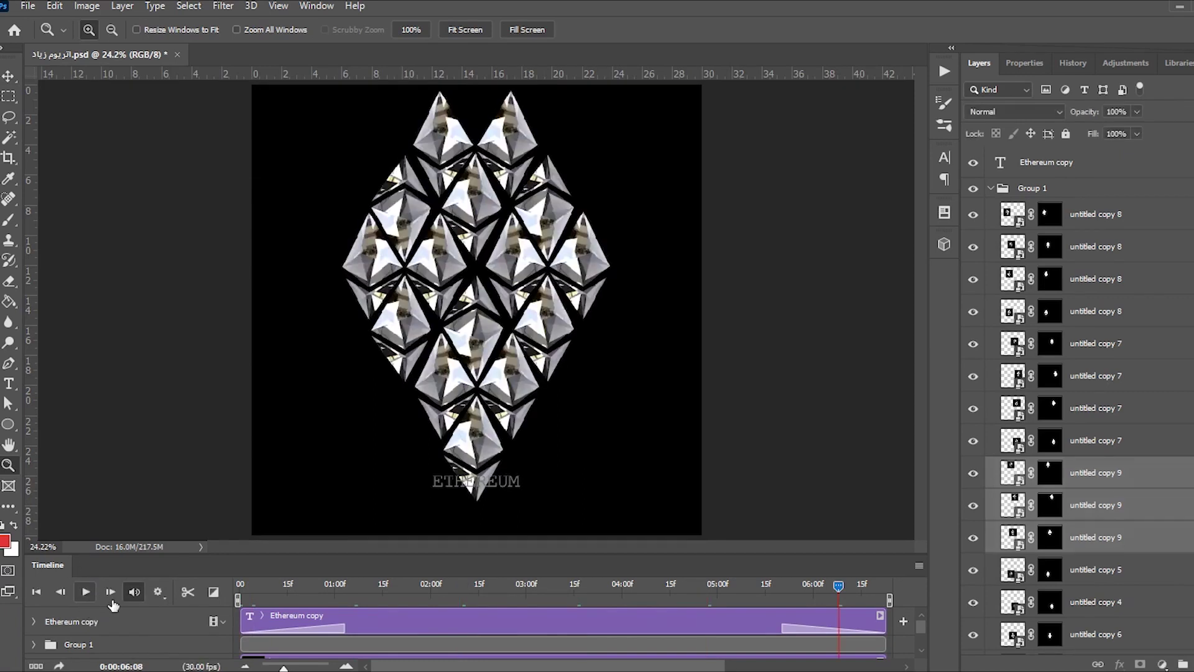
{"action": "left_click", "coordinate": [39, 591]}
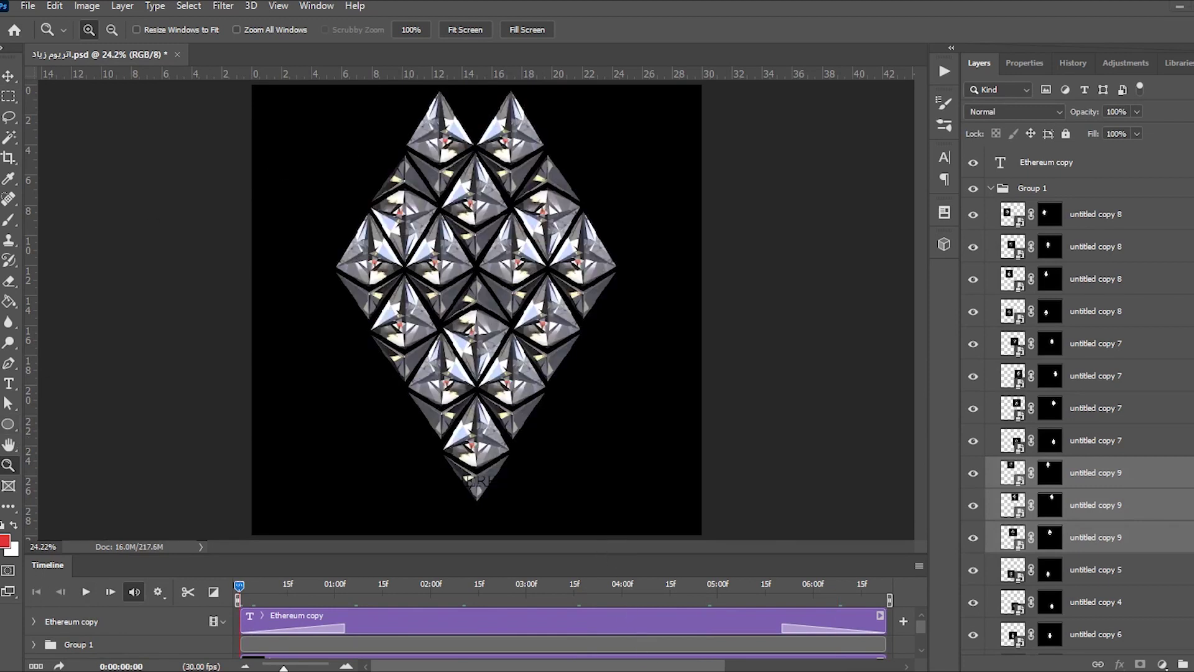
{"action": "left_click", "coordinate": [698, 667]}
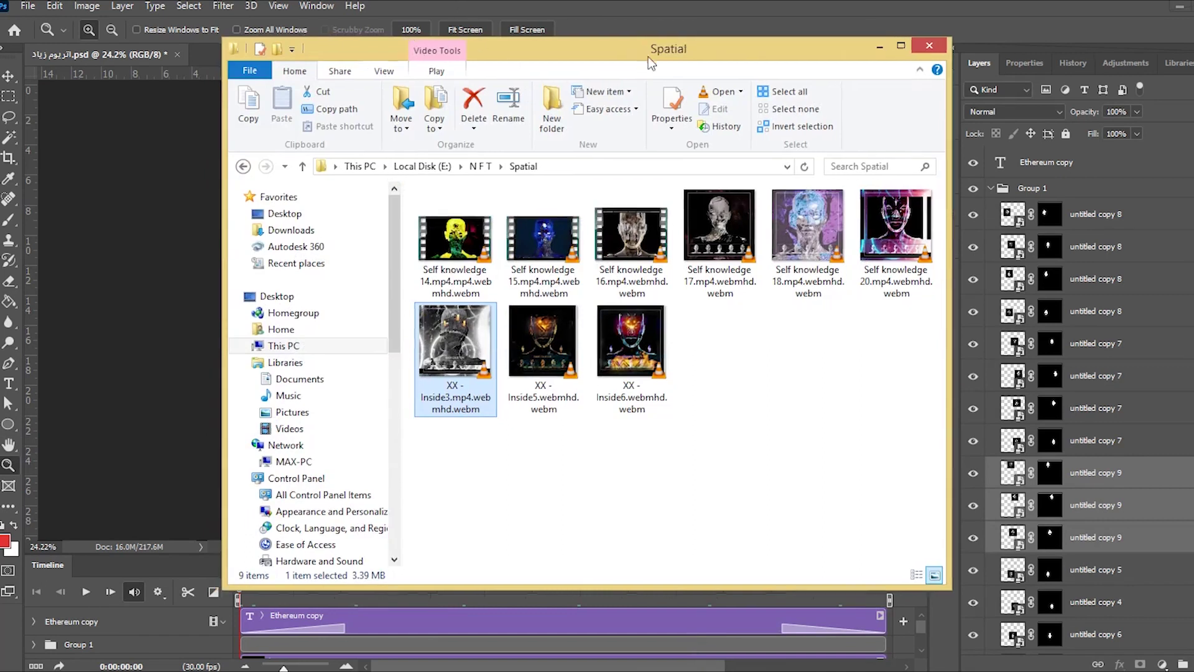
{"action": "left_click_drag", "start_coordinate": [648, 55], "coordinate": [924, 52]}
{"action": "left_click_drag", "start_coordinate": [478, 364], "coordinate": [442, 356]}
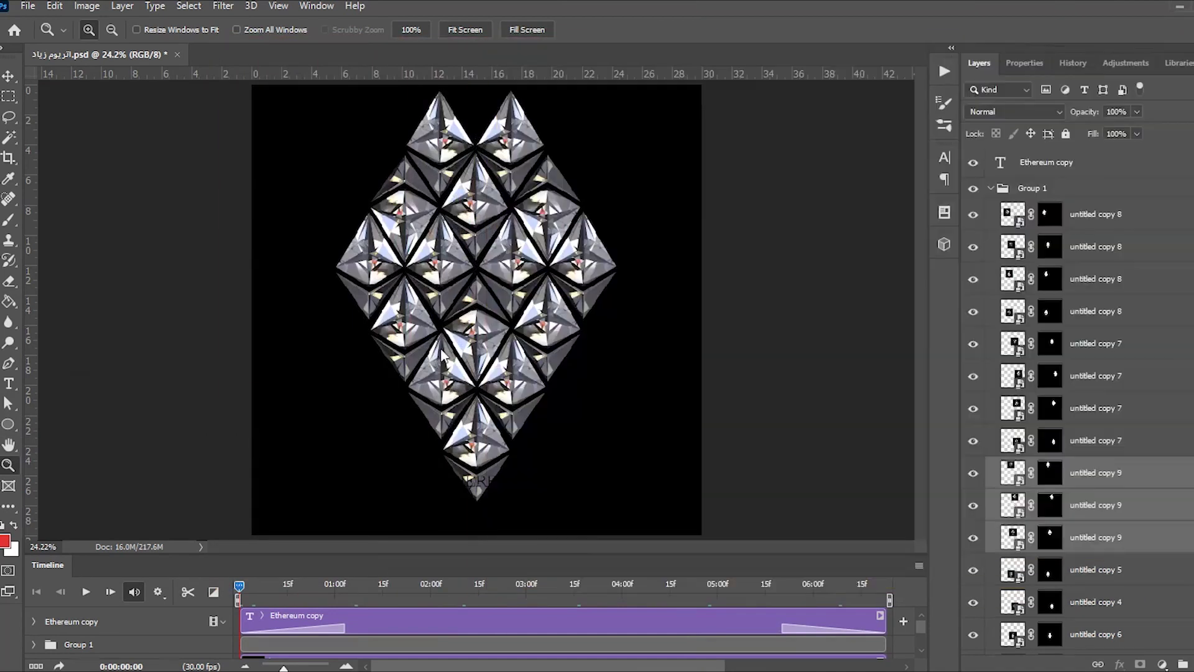
Dismiss the could-not-place error and place the XX - Inside5 video on the canvas.
{"action": "left_click", "coordinate": [602, 275]}
{"action": "key", "text": "alt+Tab"}
{"action": "left_click_drag", "start_coordinate": [701, 409], "coordinate": [451, 365]}
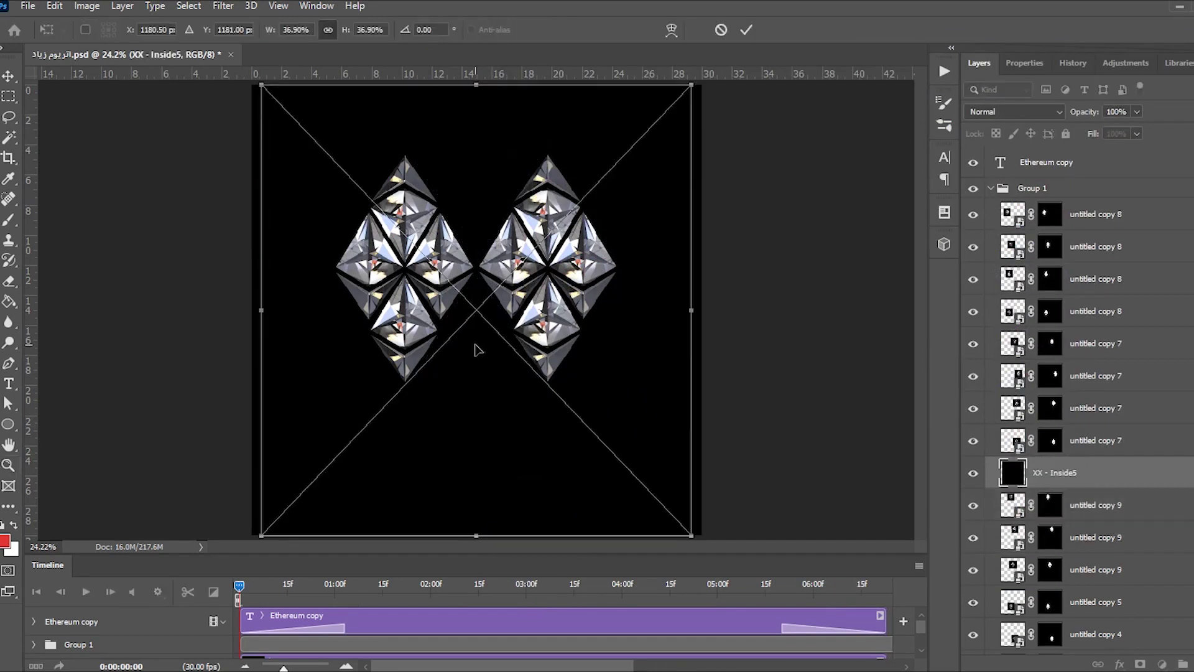
{"action": "key", "text": "Return"}
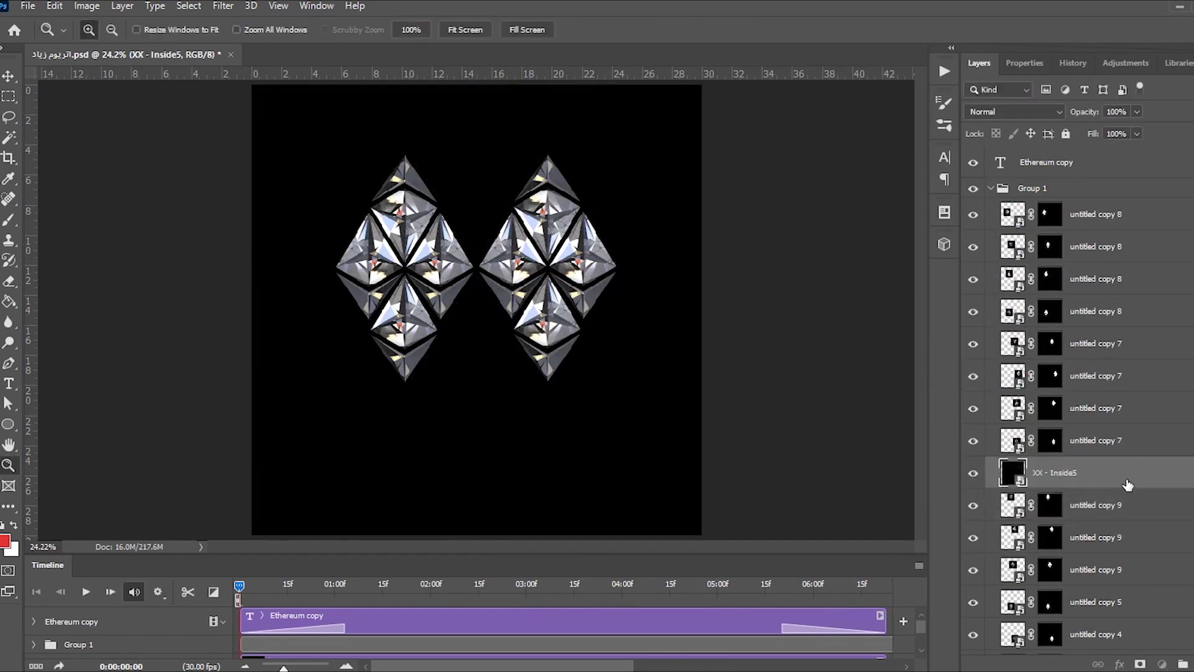
Enlarge the Timeline panel and toggle the XX - Inside5 layer's visibility off and on.
{"action": "scroll", "coordinate": [1076, 404], "scroll_direction": "down", "scroll_amount": 4}
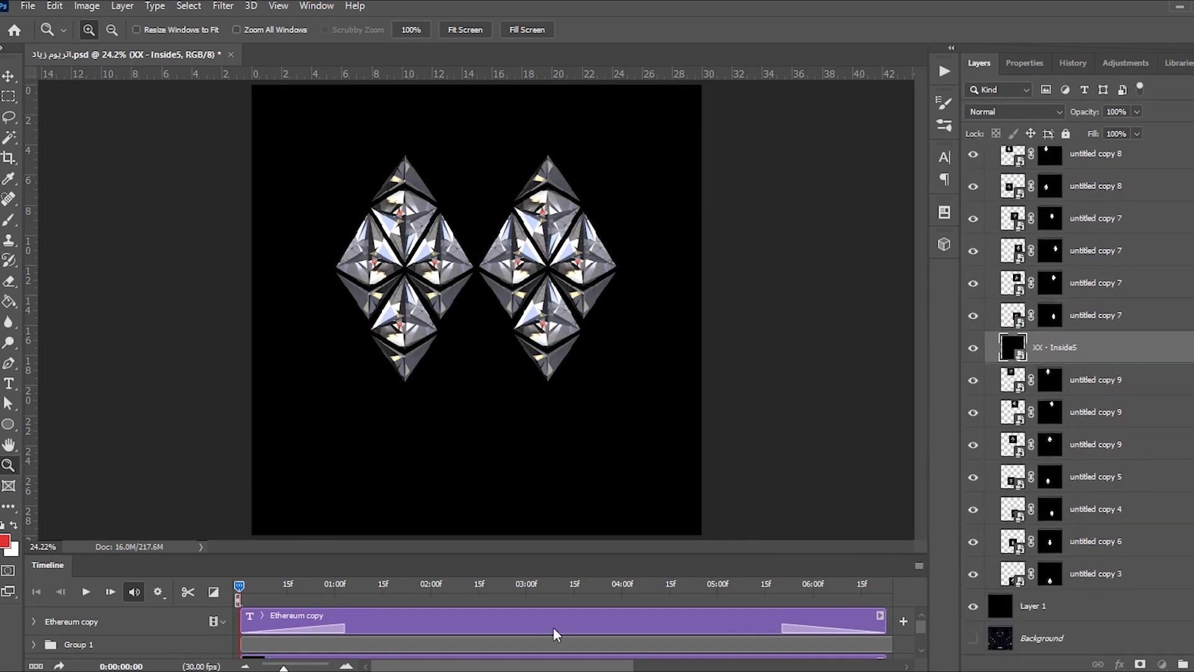
{"action": "left_click_drag", "start_coordinate": [550, 557], "coordinate": [520, 418]}
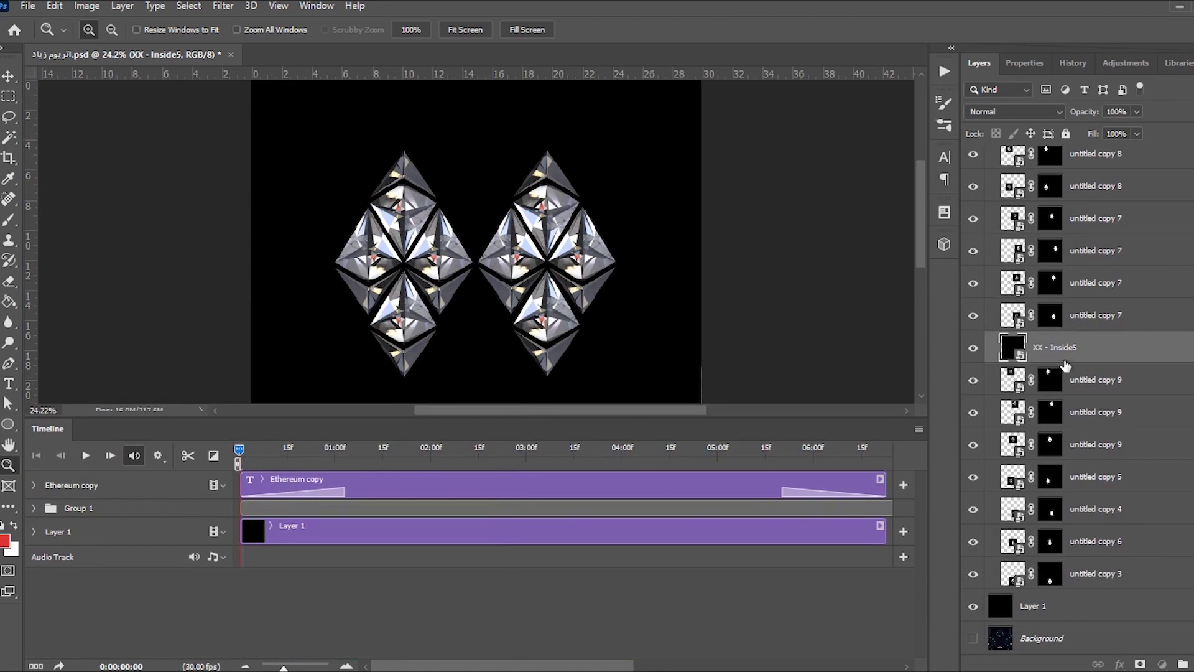
{"action": "left_click", "coordinate": [972, 348]}
{"action": "left_click", "coordinate": [972, 348]}
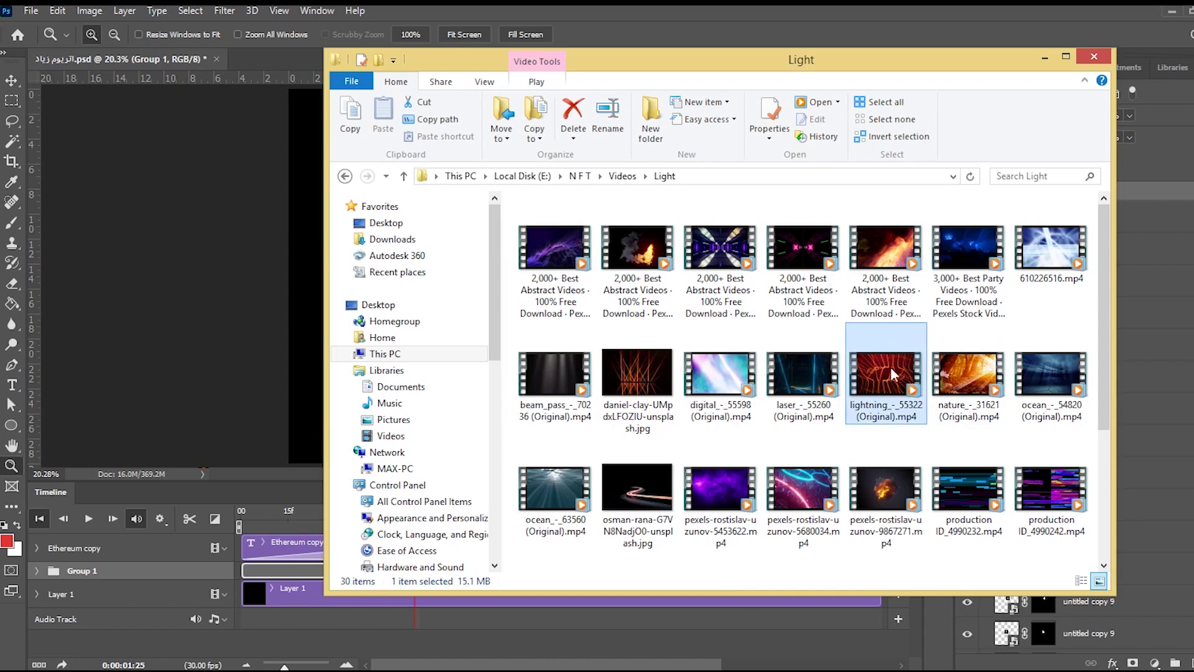
Drag the lightning video from the Light folder onto the canvas.
{"action": "left_click_drag", "start_coordinate": [896, 376], "coordinate": [307, 384]}
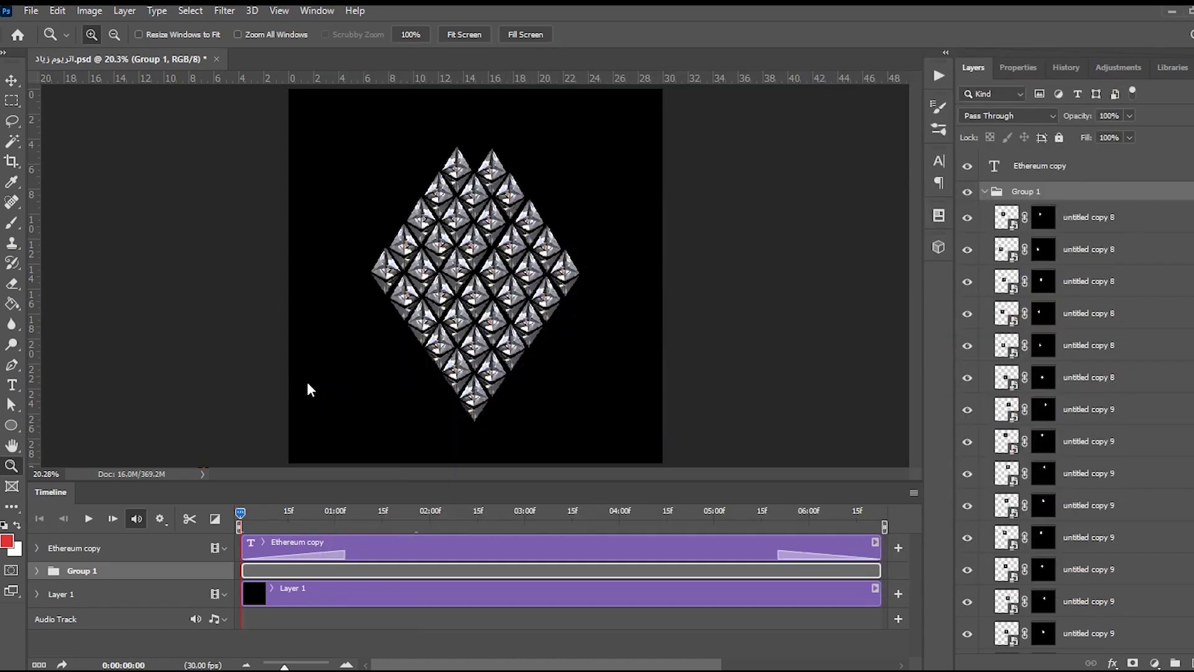
Place the lightning video in the canvas's bottom half.
{"action": "left_click_drag", "start_coordinate": [589, 280], "coordinate": [588, 371]}
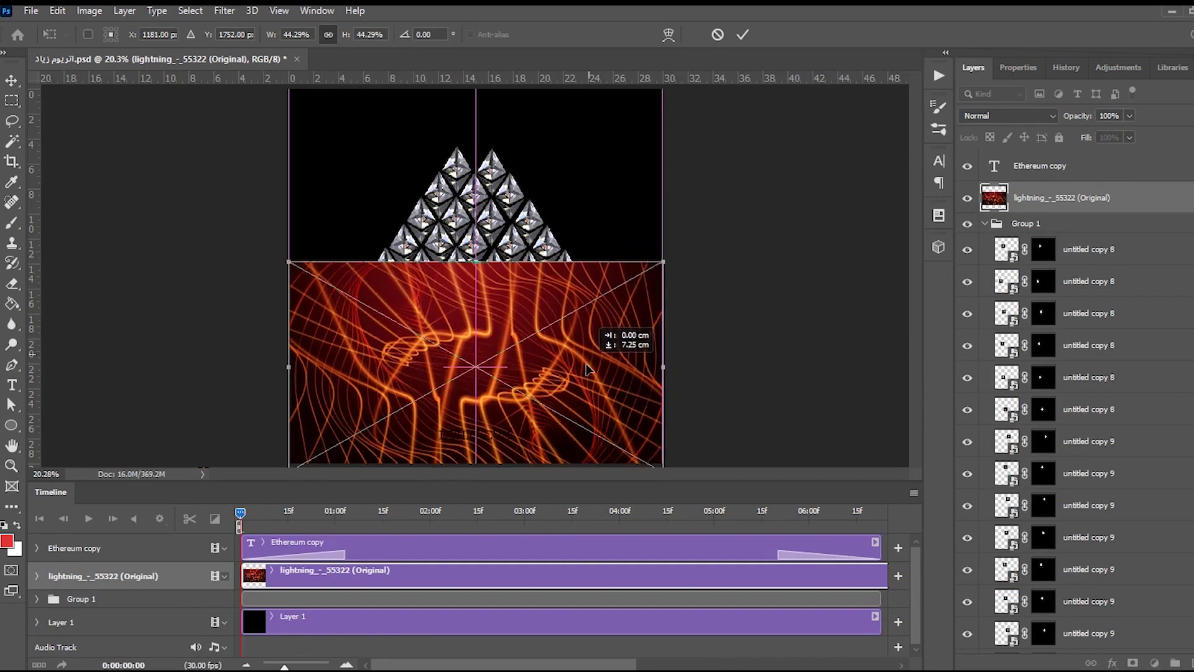
{"action": "key", "text": "Return"}
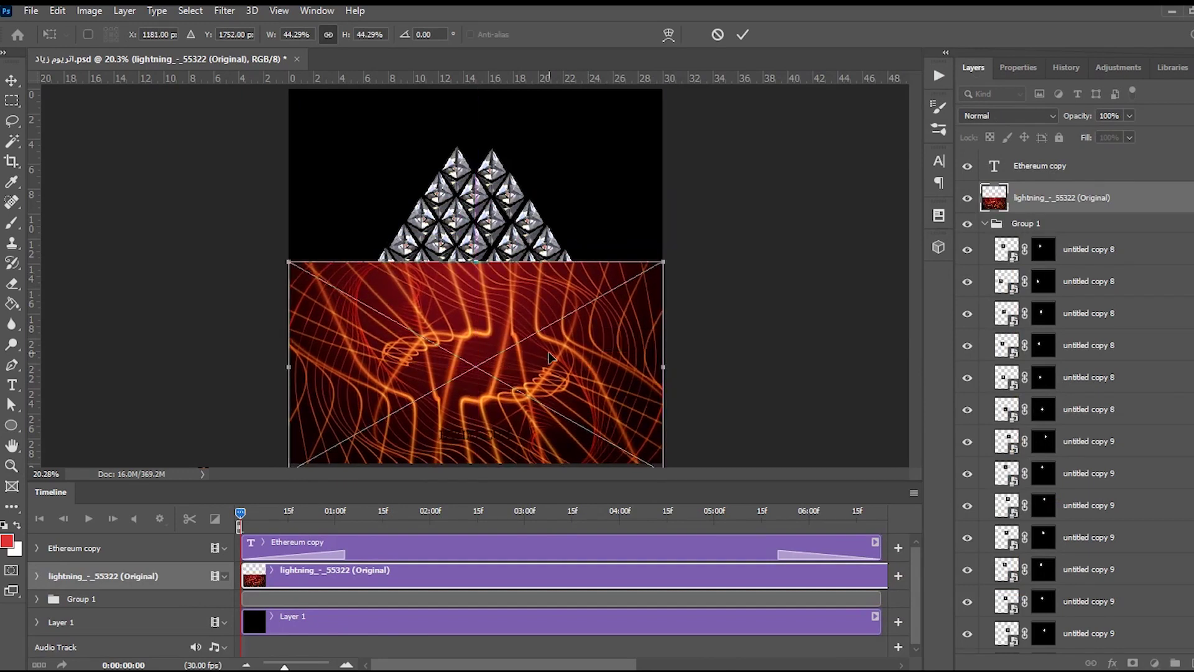
{"action": "key", "text": "z"}
Duplicate the lightning layer into the top half and flip the copy vertically.
{"action": "left_click_drag", "start_coordinate": [530, 347], "coordinate": [530, 202]}
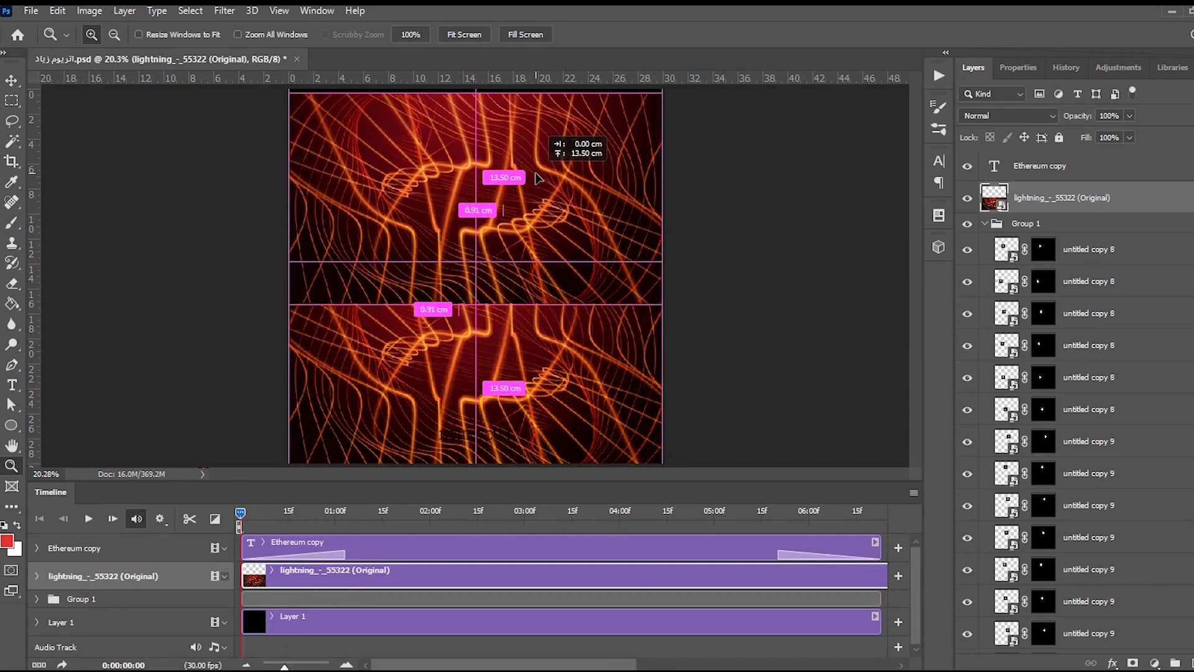
{"action": "key", "text": "ctrl+t"}
{"action": "right_click", "coordinate": [541, 193]}
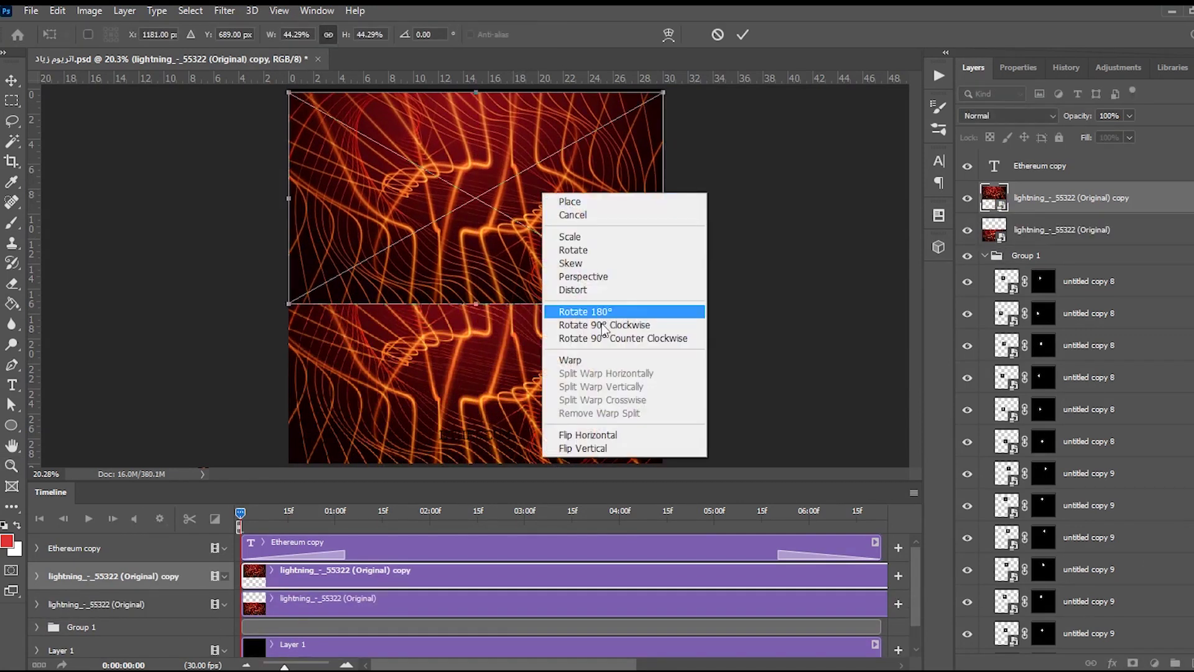
{"action": "left_click", "coordinate": [591, 449]}
{"action": "left_click_drag", "start_coordinate": [591, 249], "coordinate": [591, 214]}
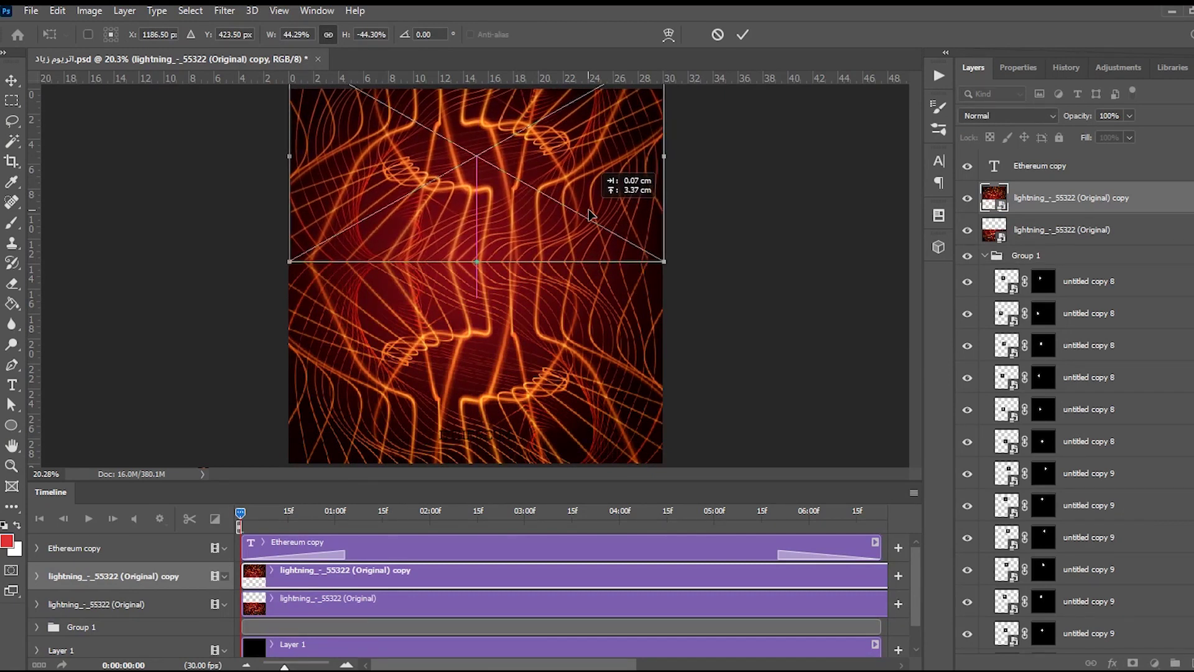
{"action": "key", "text": "Return"}
Select both lightning layers and rotate them 90° together.
{"action": "key", "text": "z"}
{"action": "right_click", "coordinate": [491, 210]}
{"action": "left_click", "coordinate": [485, 240]}
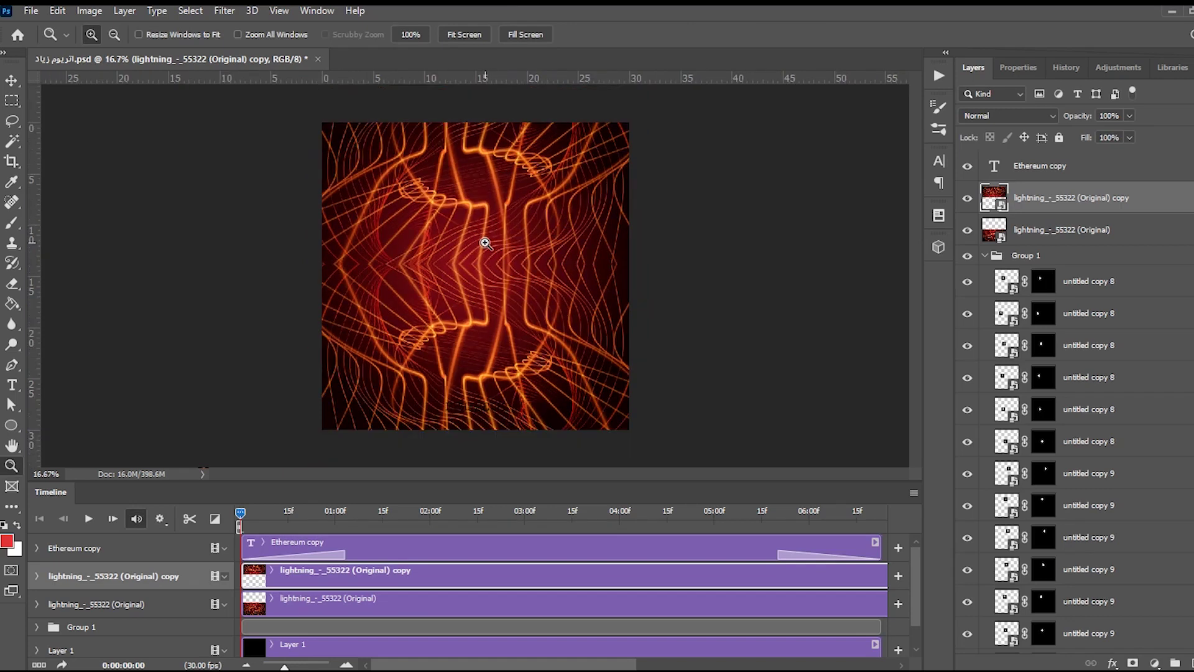
{"action": "left_click", "coordinate": [485, 243]}
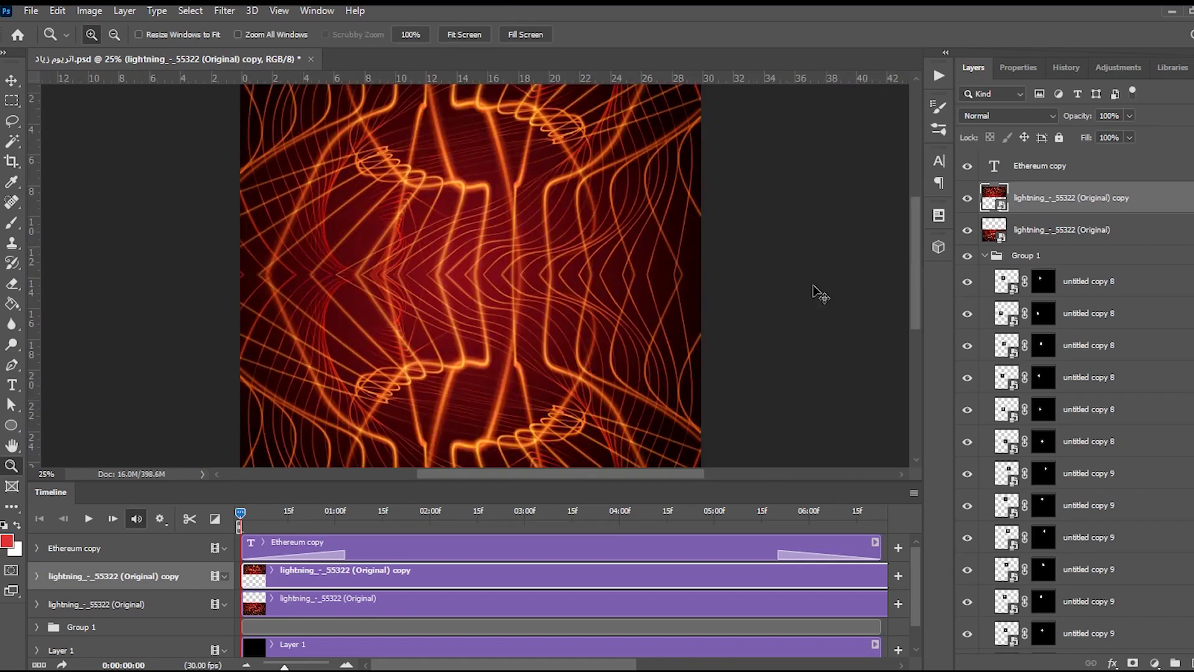
{"action": "left_click", "coordinate": [1049, 234], "text": "shift"}
{"action": "key", "text": "ctrl+t"}
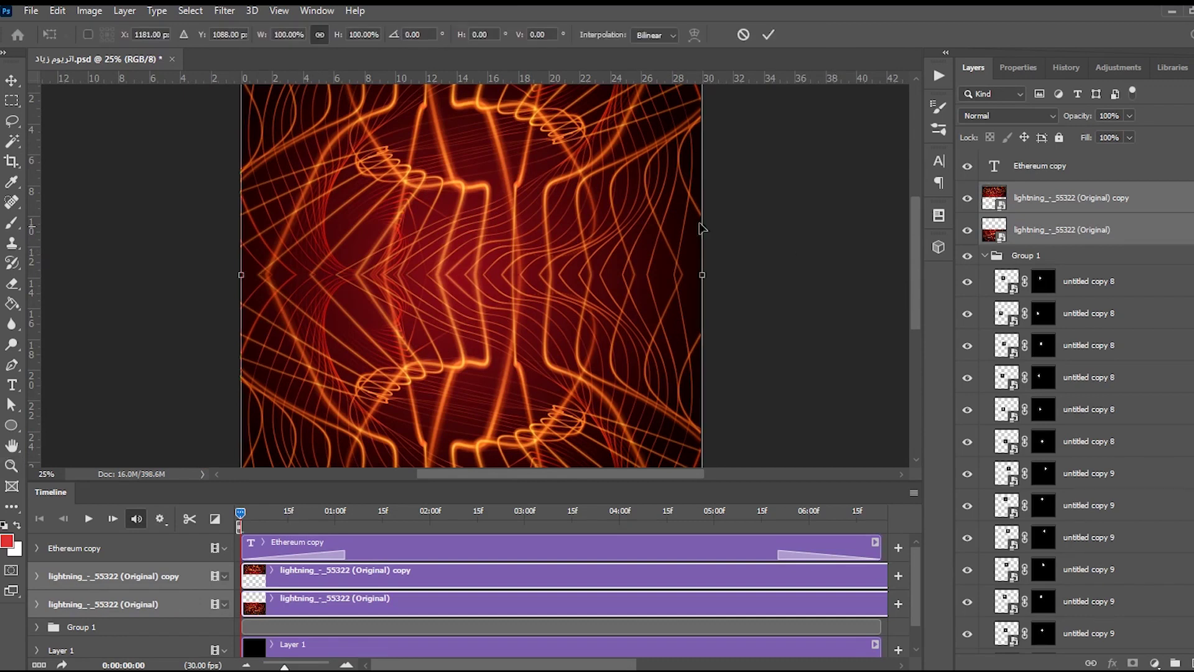
{"action": "left_click_drag", "start_coordinate": [740, 187], "coordinate": [513, 403]}
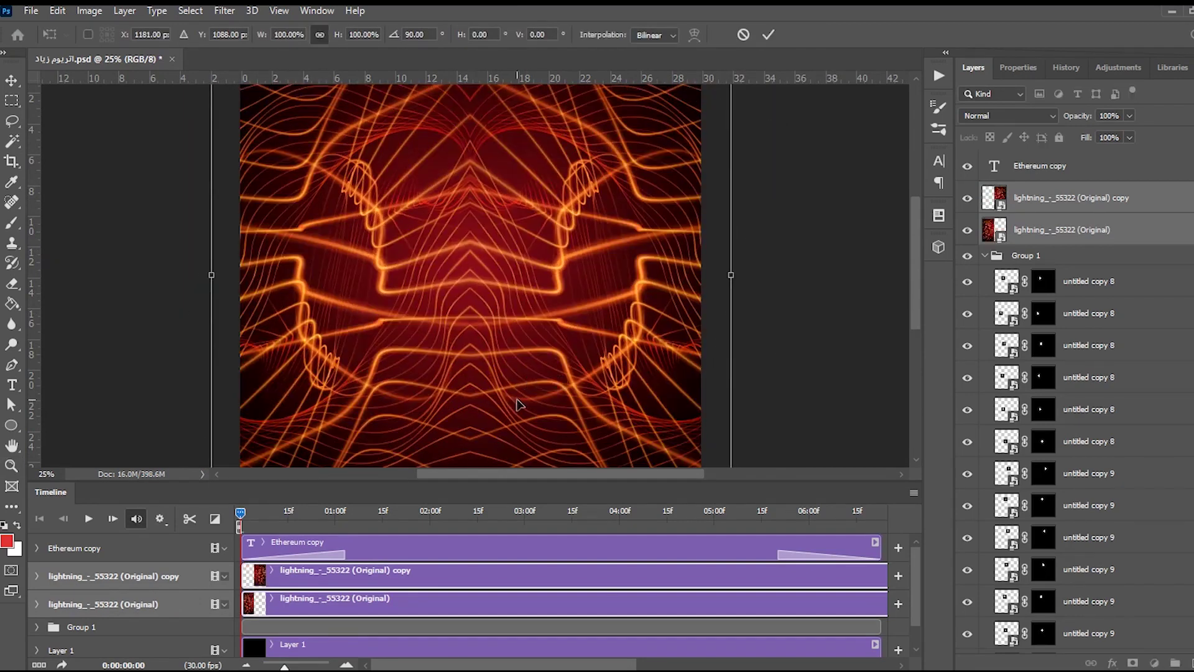
{"action": "key", "text": "Return"}
{"action": "key", "text": "z"}
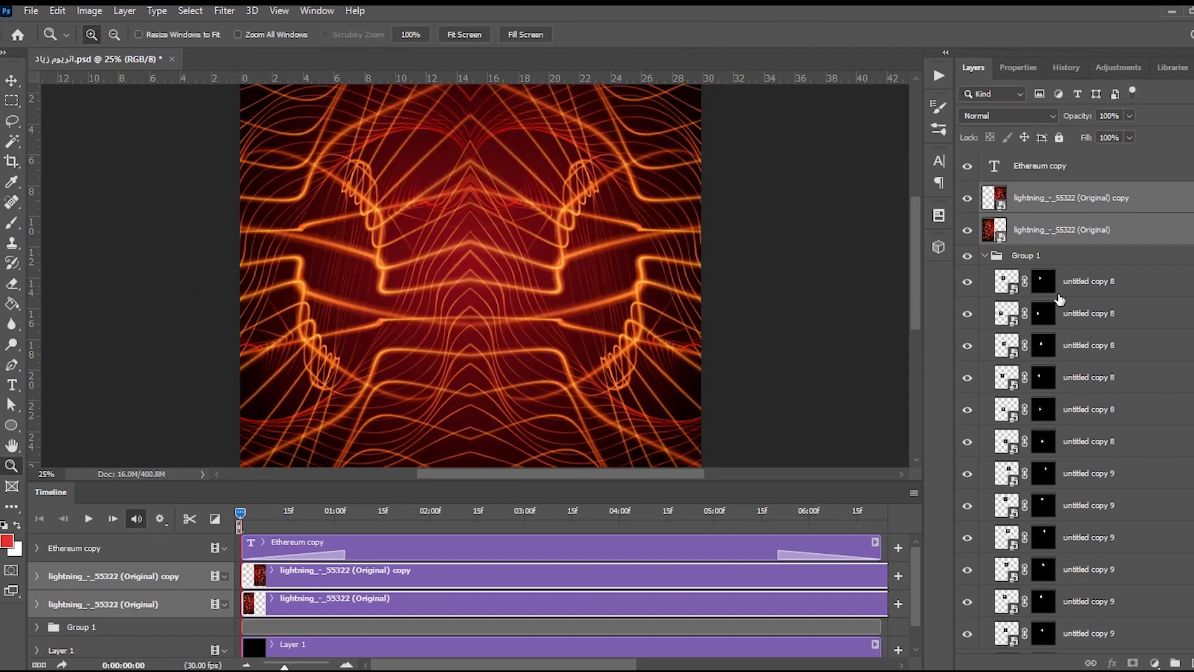
Set the lightning layers' blend mode to Lighten and play a preview of the animation.
{"action": "left_click", "coordinate": [1011, 116]}
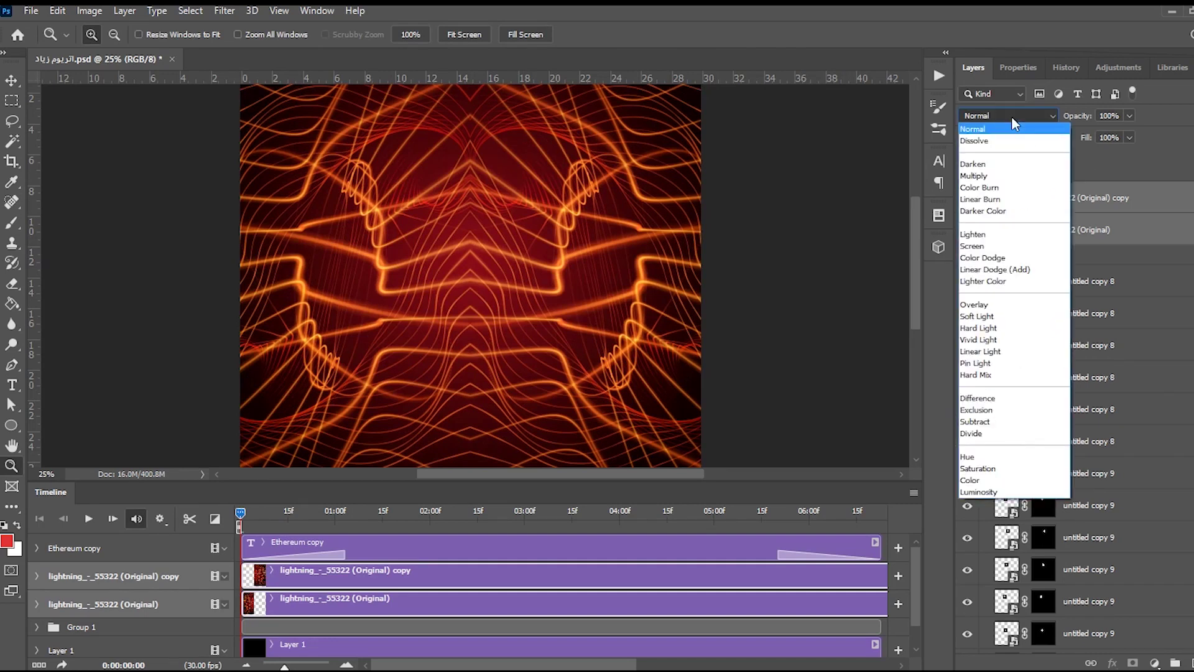
{"action": "key", "text": "shift+alt+m"}
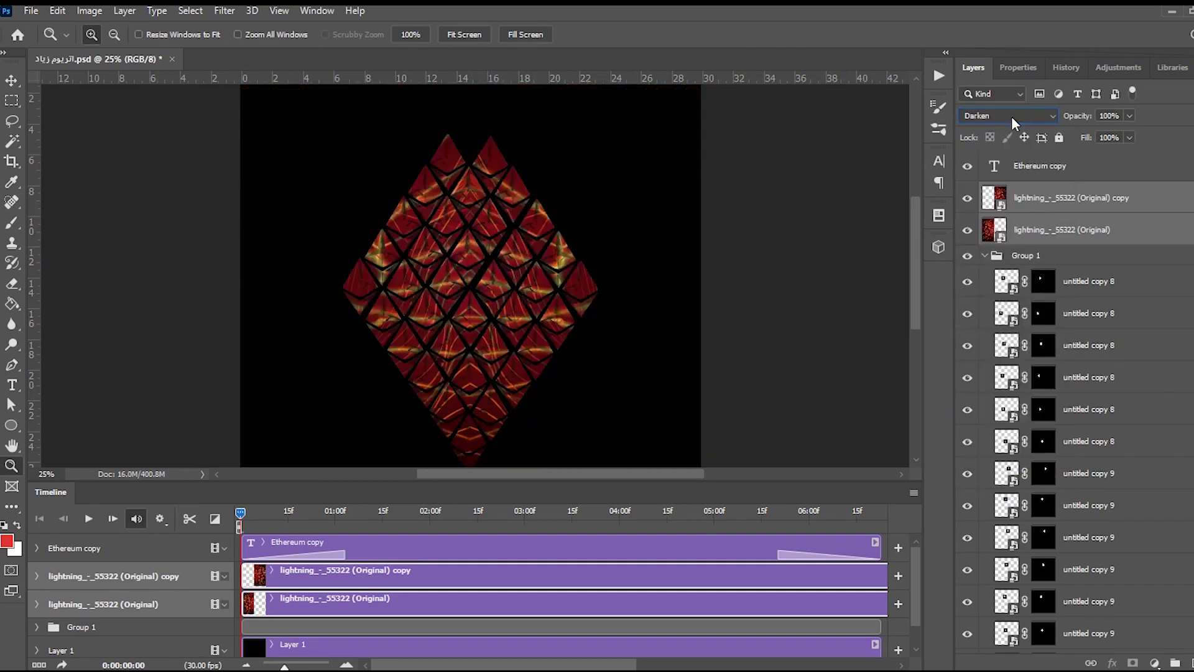
{"action": "key", "text": "Down"}
{"action": "key", "text": "Down"}
{"action": "key", "text": "Down"}
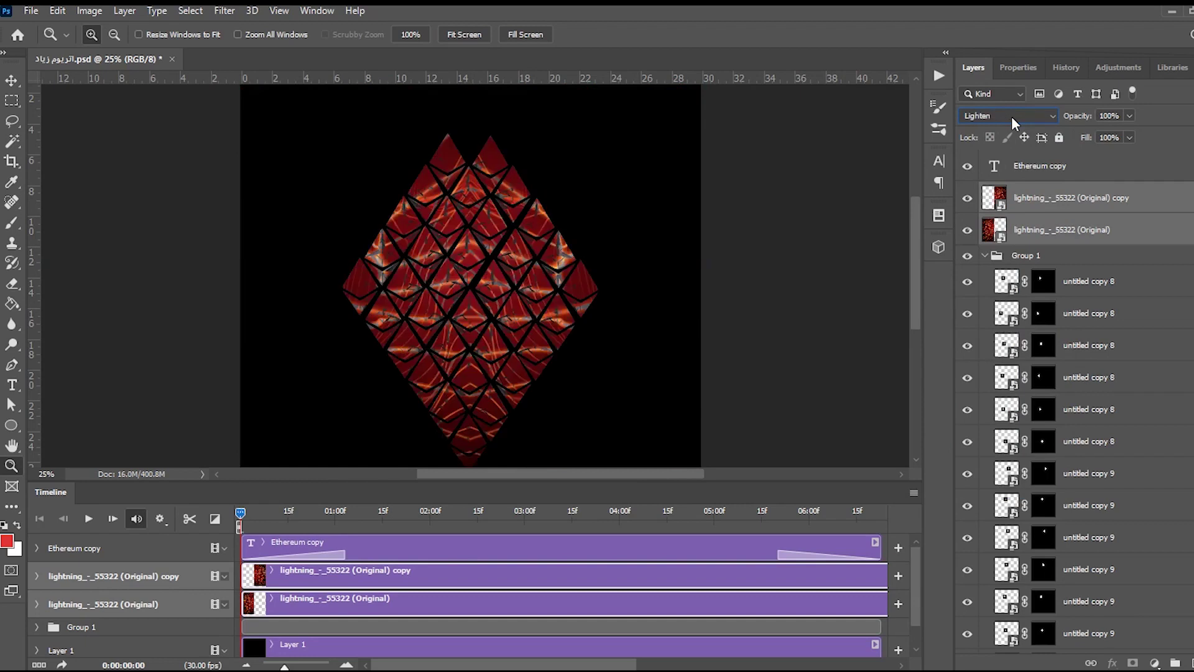
{"action": "key", "text": "Down"}
{"action": "key", "text": "Down"}
{"action": "key", "text": "Down"}
{"action": "key", "text": "Up"}
{"action": "key", "text": "Up"}
{"action": "key", "text": "Up"}
{"action": "key", "text": "Down"}
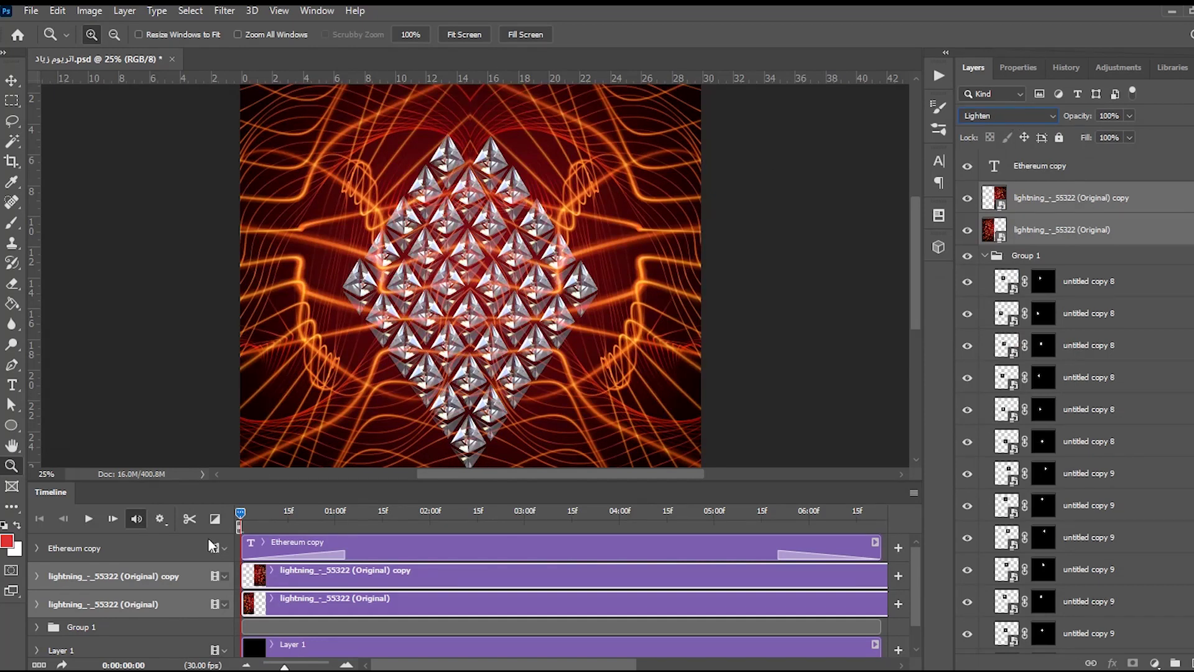
{"action": "left_click", "coordinate": [90, 519]}
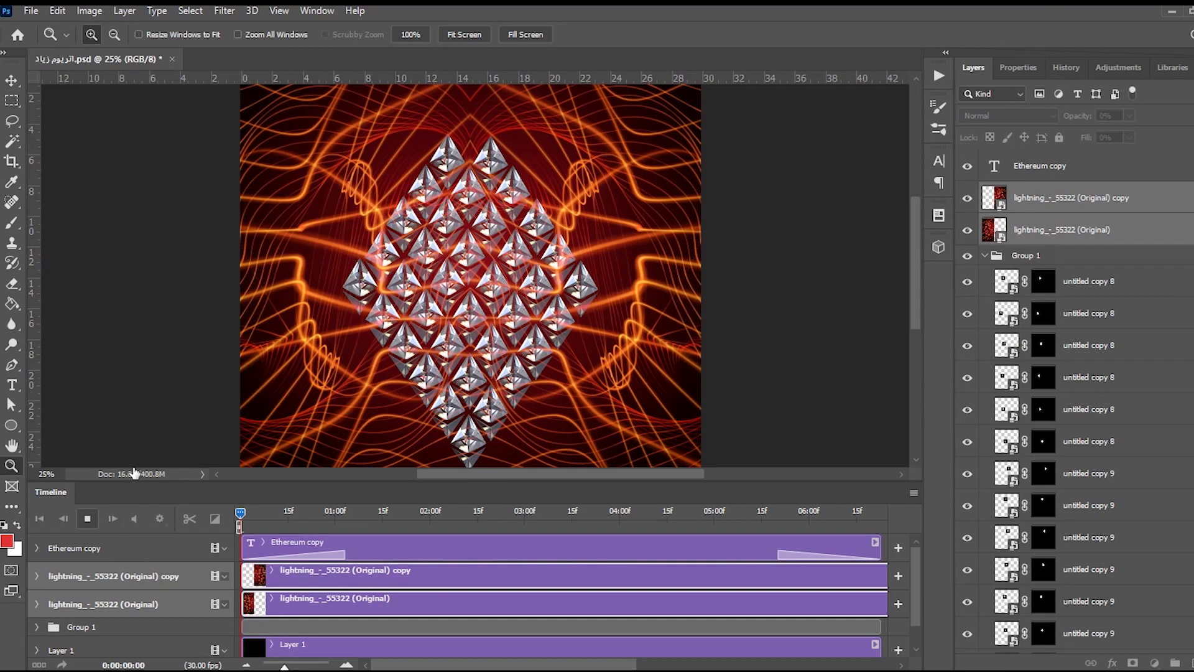
Stop the animation preview and adjust the timeline view.
{"action": "key", "text": "space"}
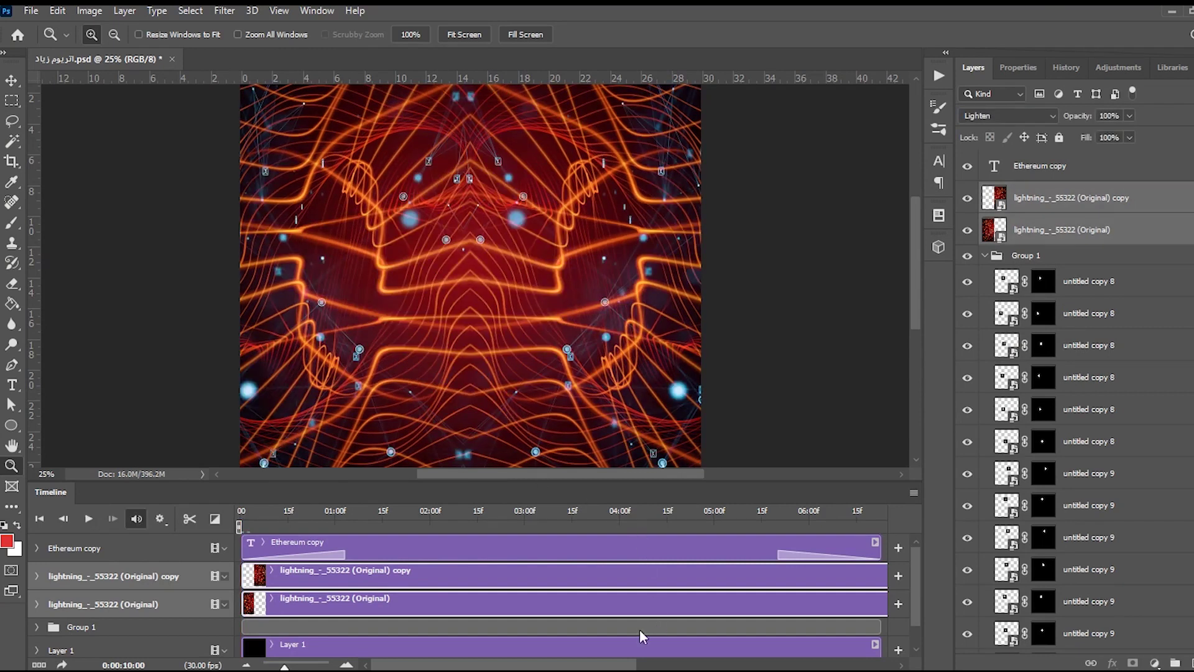
{"action": "left_click_drag", "start_coordinate": [606, 667], "coordinate": [790, 664]}
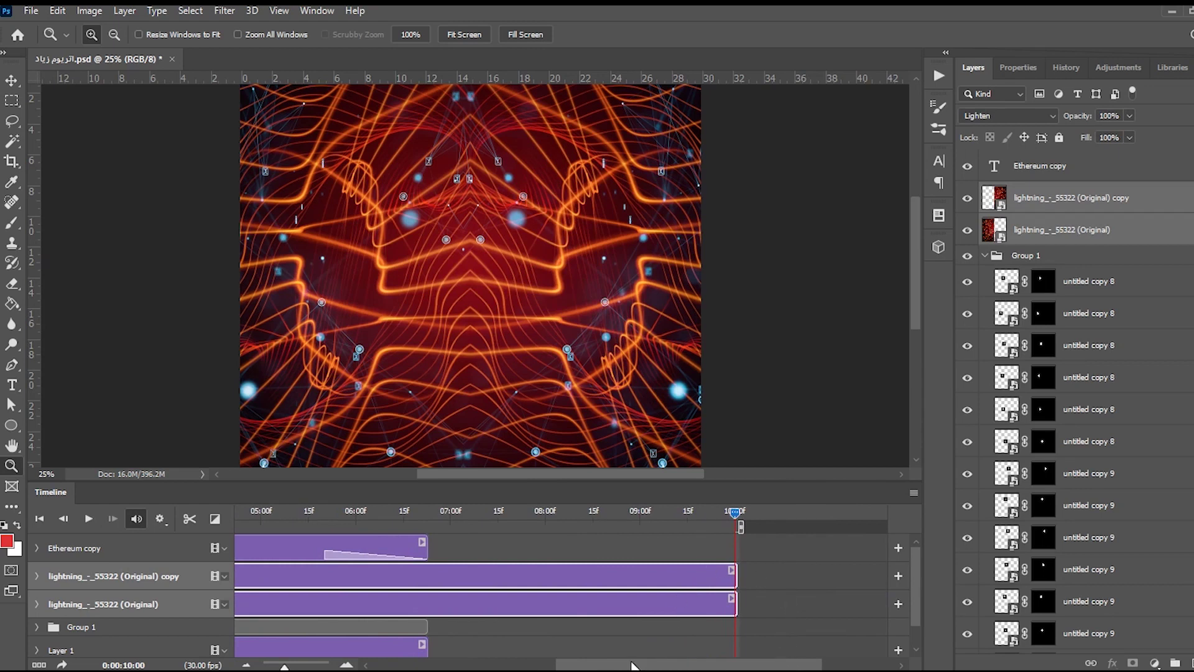
{"action": "left_click_drag", "start_coordinate": [632, 666], "coordinate": [601, 667]}
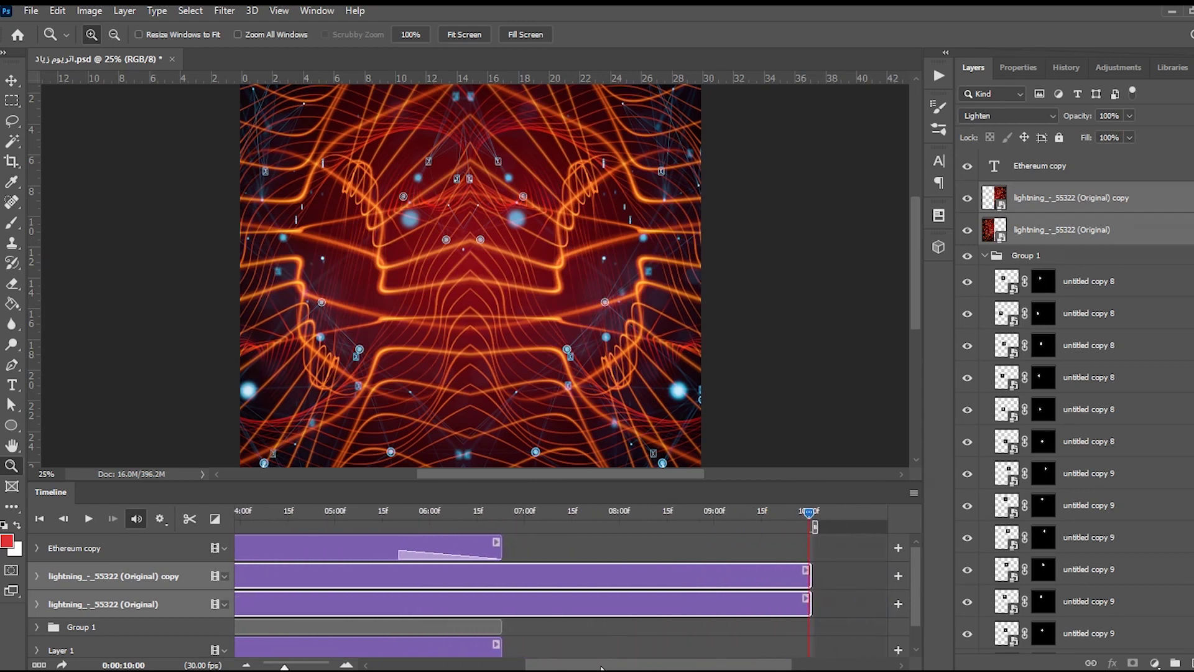
Trim the lightning copy and Original lightning clips to end with the other clips.
{"action": "left_click_drag", "start_coordinate": [808, 578], "coordinate": [809, 573]}
{"action": "left_click_drag", "start_coordinate": [511, 573], "coordinate": [502, 573]}
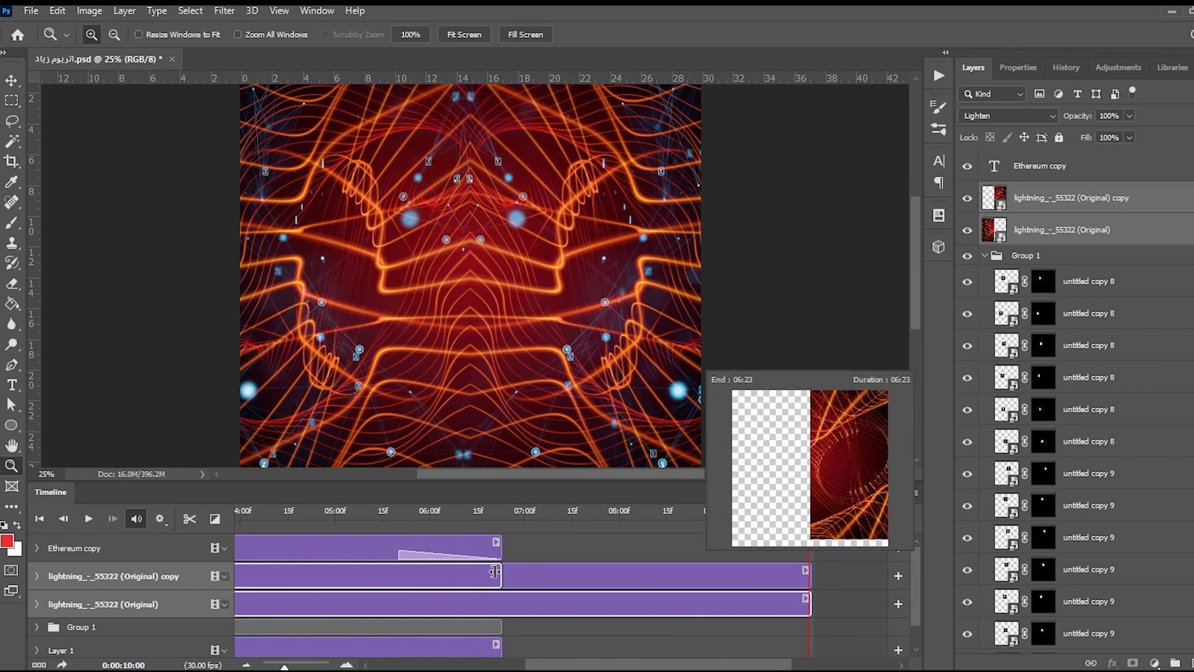
{"action": "left_click_drag", "start_coordinate": [809, 600], "coordinate": [767, 603]}
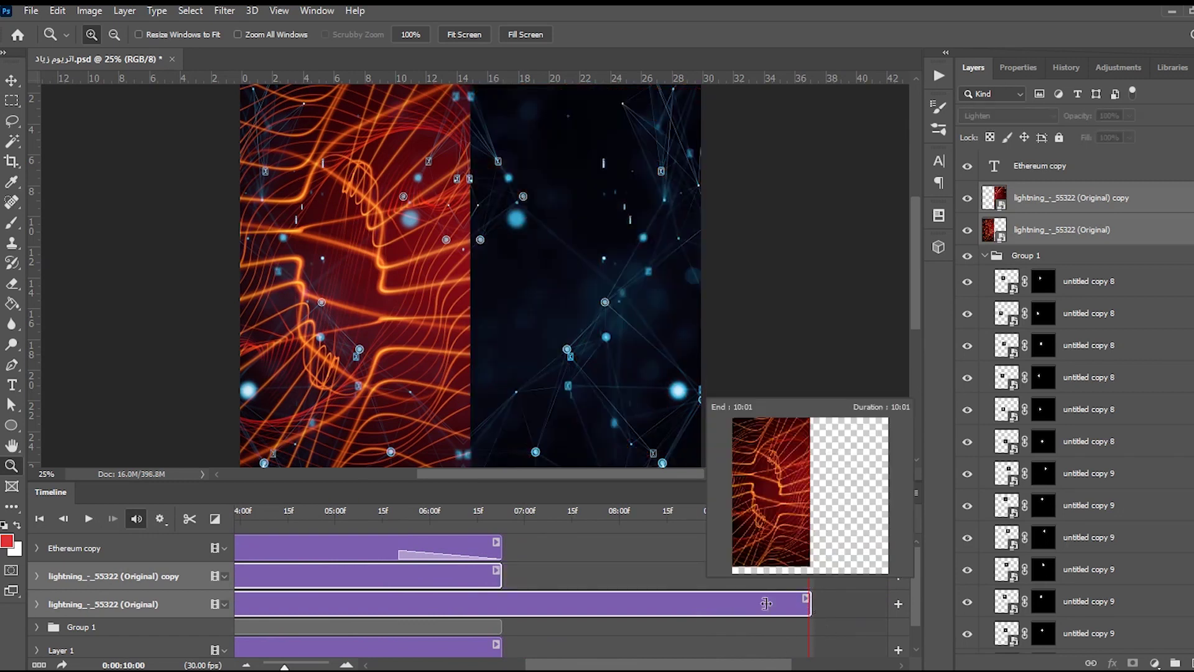
{"action": "left_click_drag", "start_coordinate": [500, 597], "coordinate": [501, 598]}
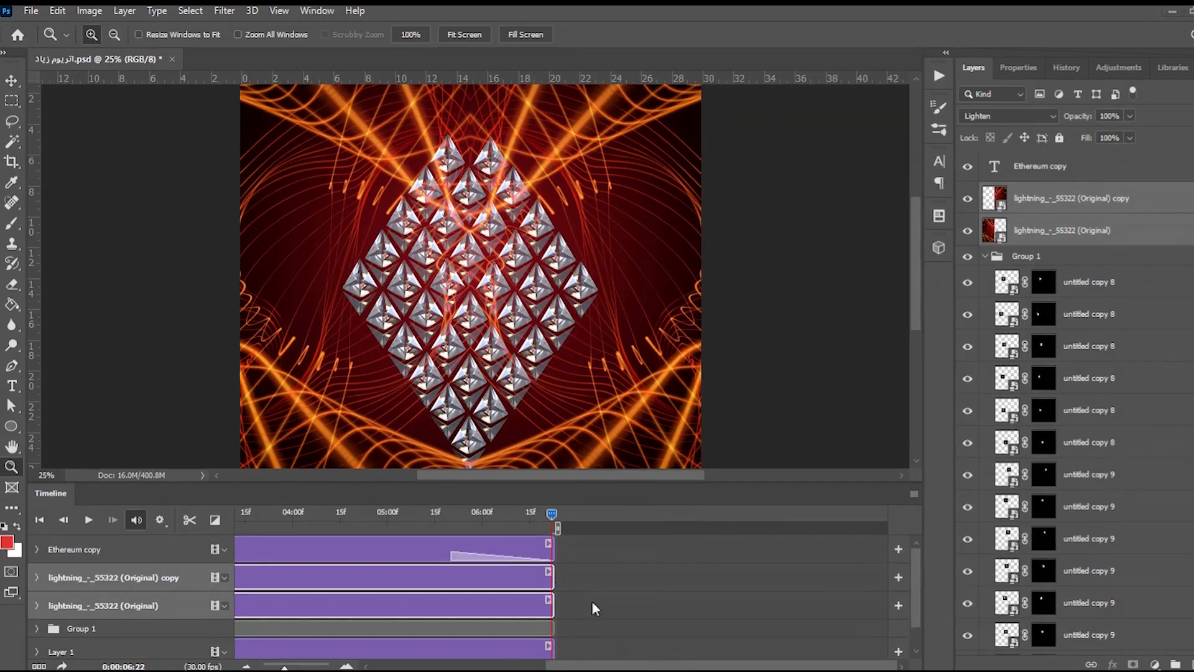
{"action": "left_click_drag", "start_coordinate": [618, 479], "coordinate": [617, 509]}
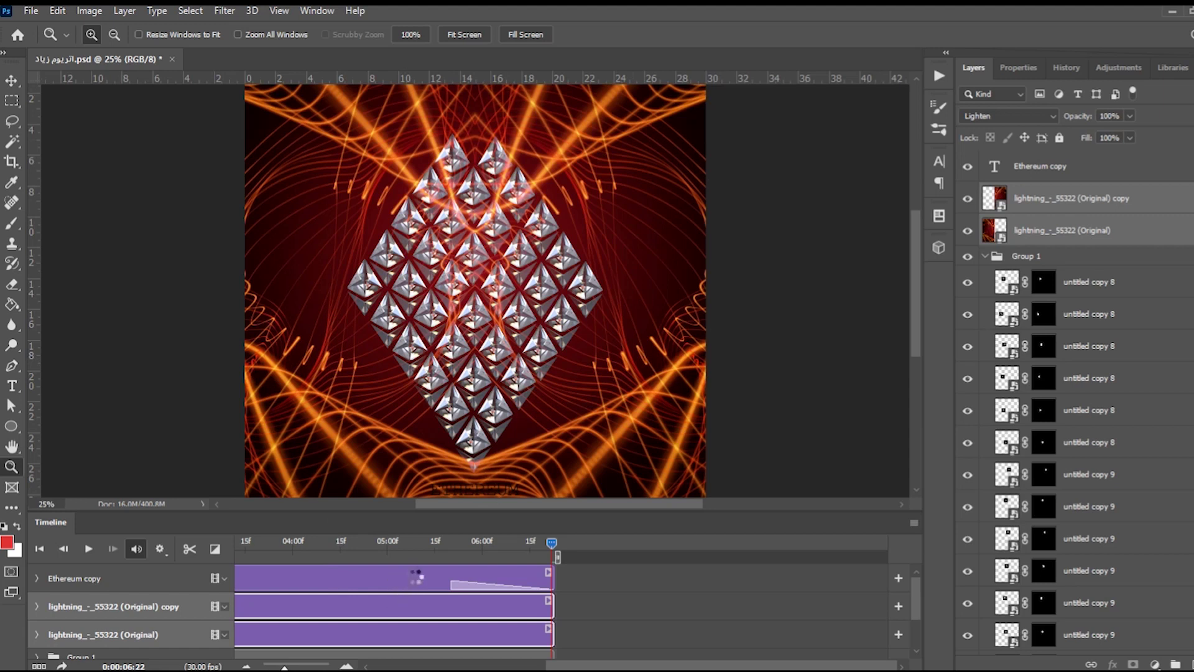
{"action": "left_click", "coordinate": [1110, 202]}
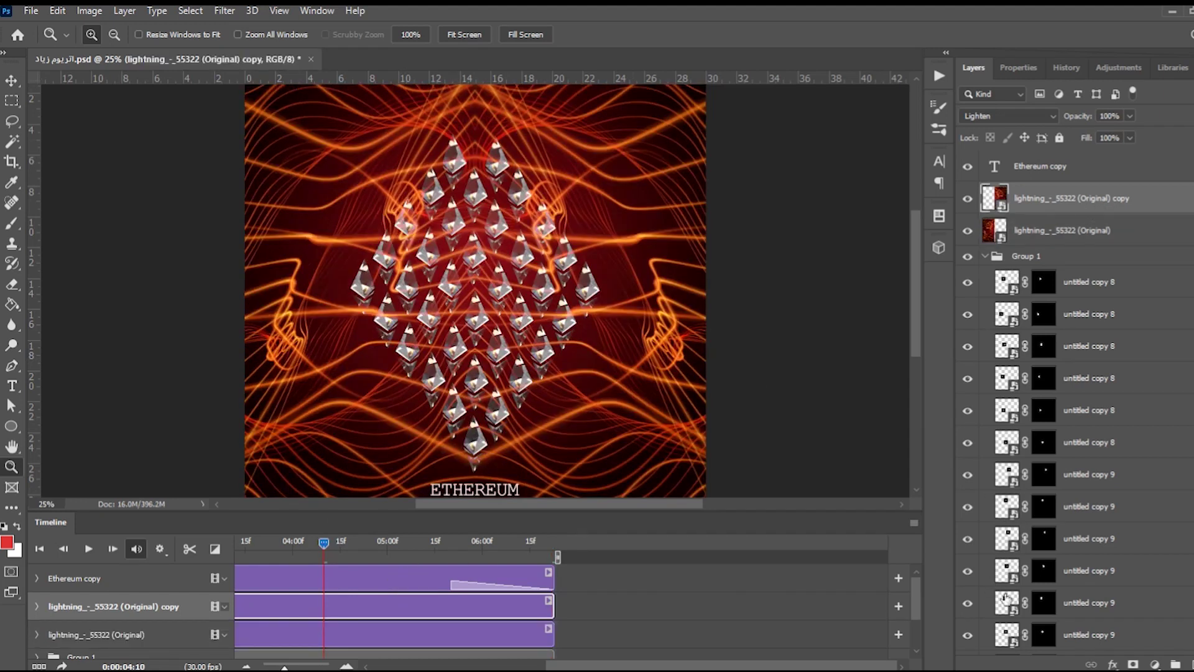
Mask the lightning copy layer and paint a faint stroke over the crystals at reduced brush opacity.
{"action": "left_click", "coordinate": [1132, 664]}
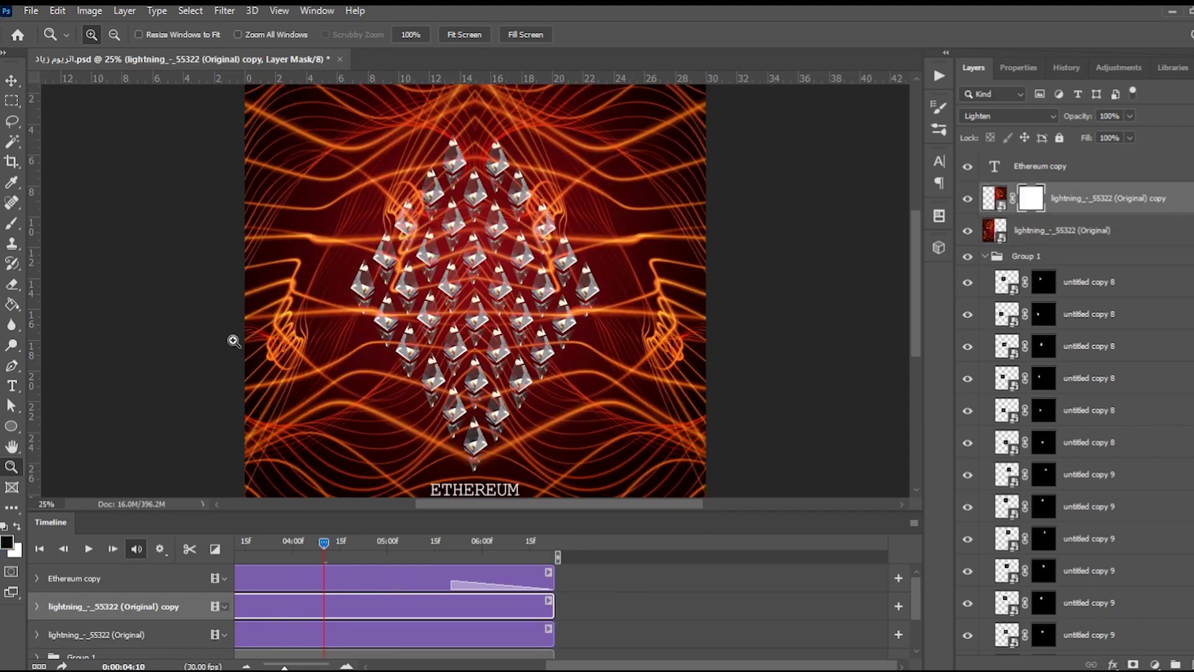
{"action": "left_click", "coordinate": [5, 228]}
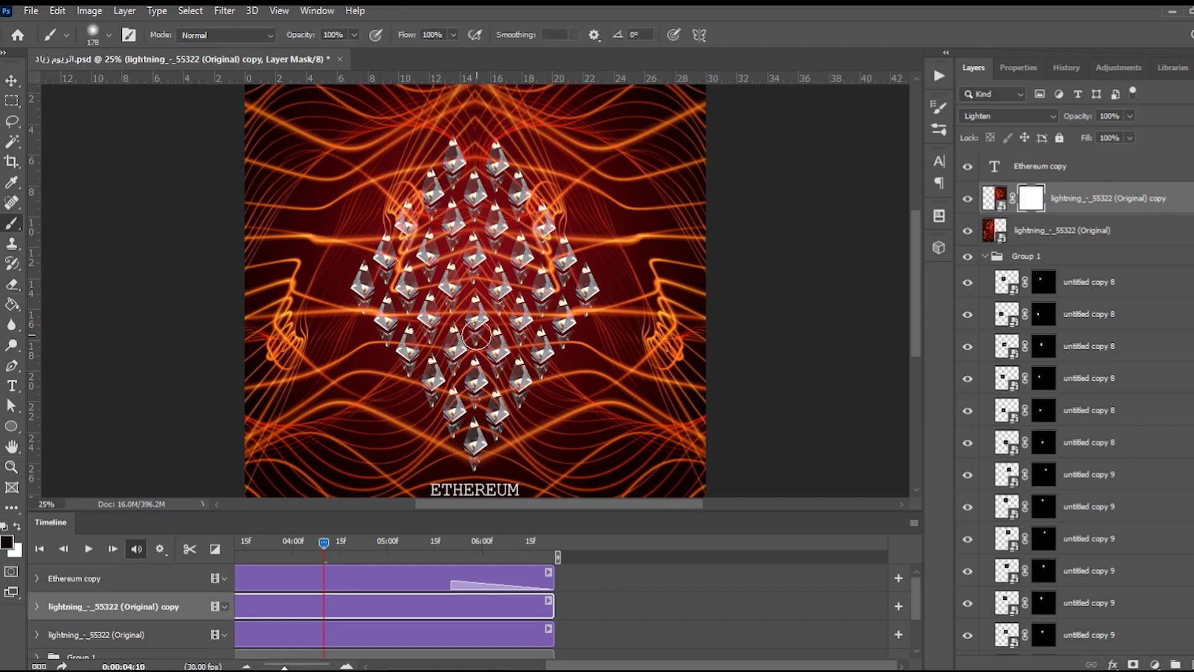
{"action": "left_click_drag", "start_coordinate": [485, 326], "coordinate": [493, 314]}
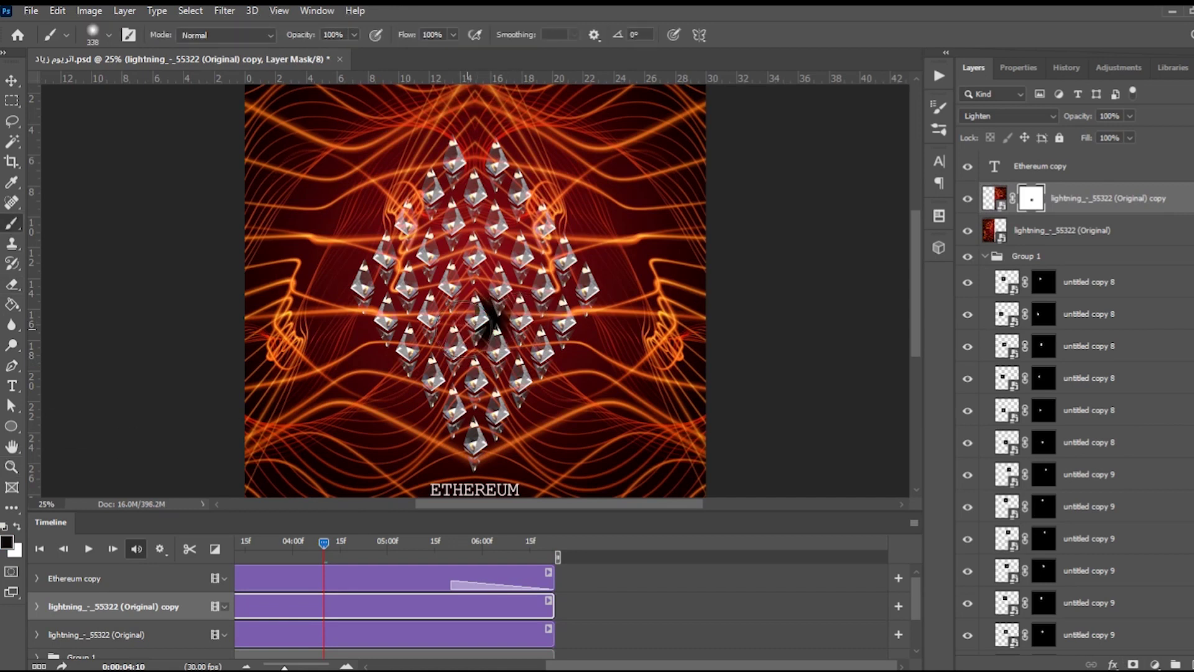
{"action": "key", "text": "ctrl+z"}
{"action": "left_click", "coordinate": [354, 34]}
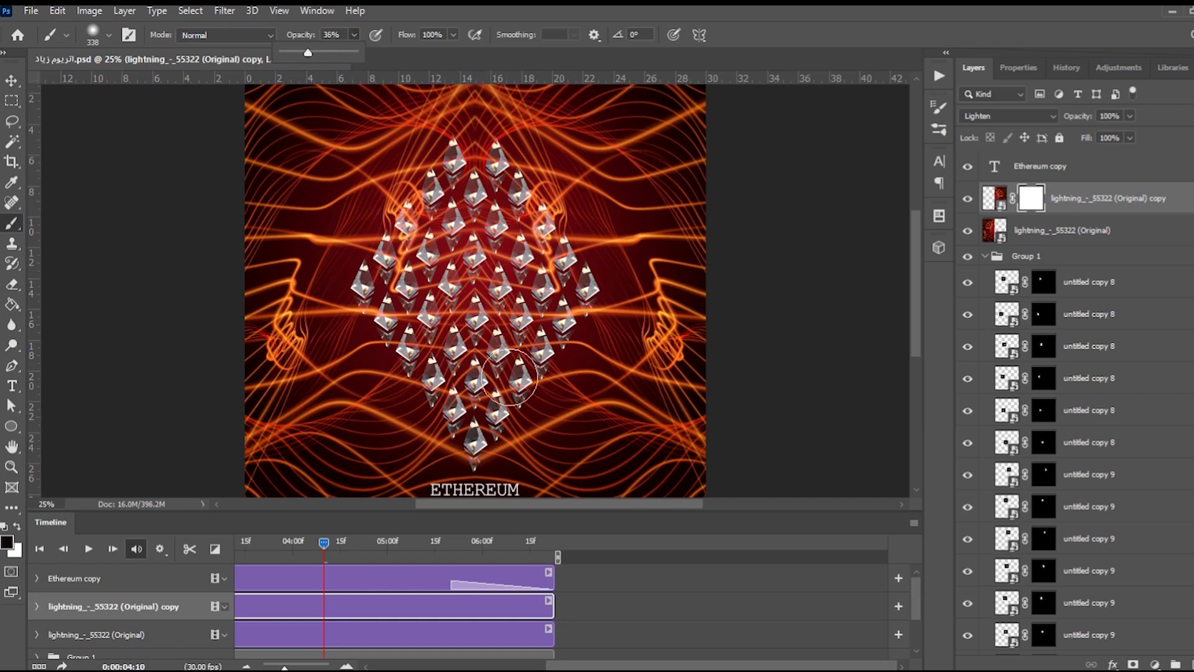
{"action": "mouse_move", "coordinate": [478, 324]}
{"action": "left_mouse_down"}
{"action": "mouse_move", "coordinate": [420, 298]}
{"action": "mouse_move", "coordinate": [418, 252]}
{"action": "mouse_move", "coordinate": [547, 303]}
{"action": "left_mouse_up"}
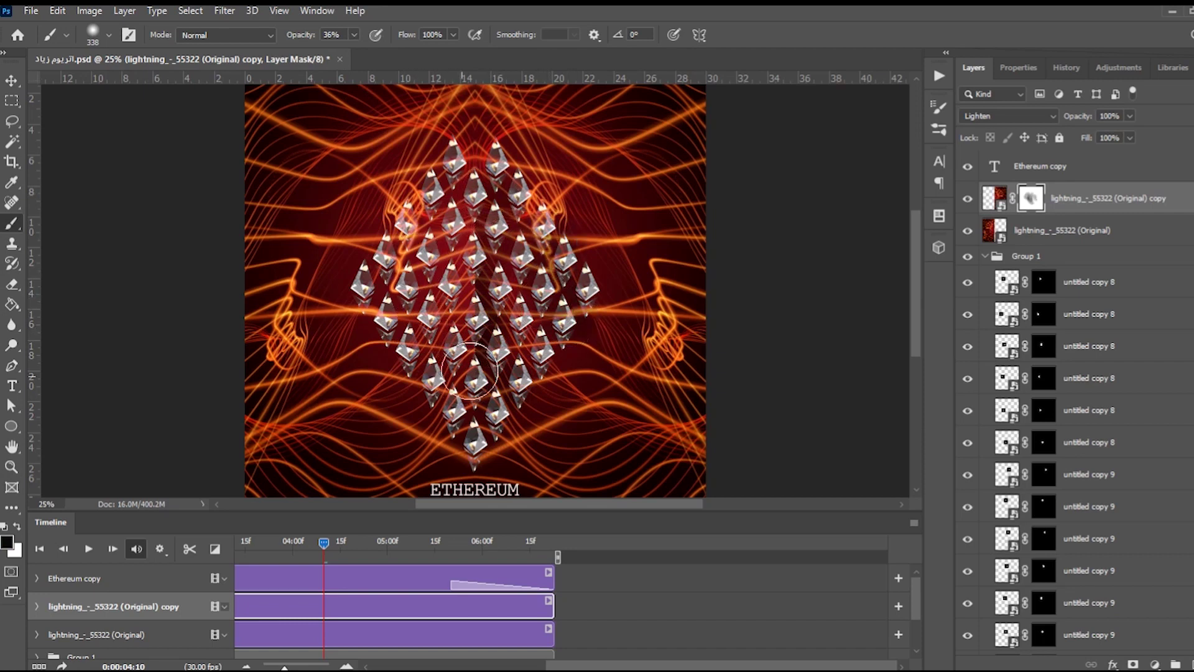
Mask the Original lightning layer and paint out lightning over the crystals with a 113 px brush.
{"action": "left_click", "coordinate": [1061, 232]}
{"action": "left_click", "coordinate": [1133, 664]}
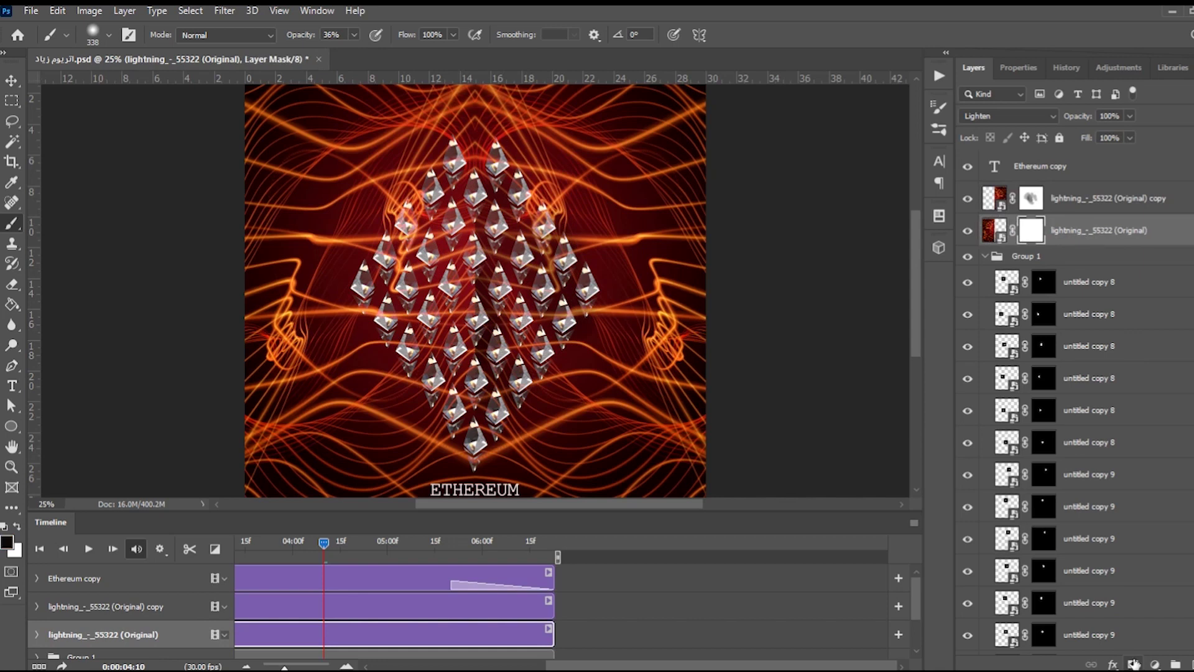
{"action": "mouse_move", "coordinate": [413, 291]}
{"action": "left_mouse_down"}
{"action": "mouse_move", "coordinate": [380, 285]}
{"action": "mouse_move", "coordinate": [542, 333]}
{"action": "mouse_move", "coordinate": [448, 333]}
{"action": "left_mouse_up"}
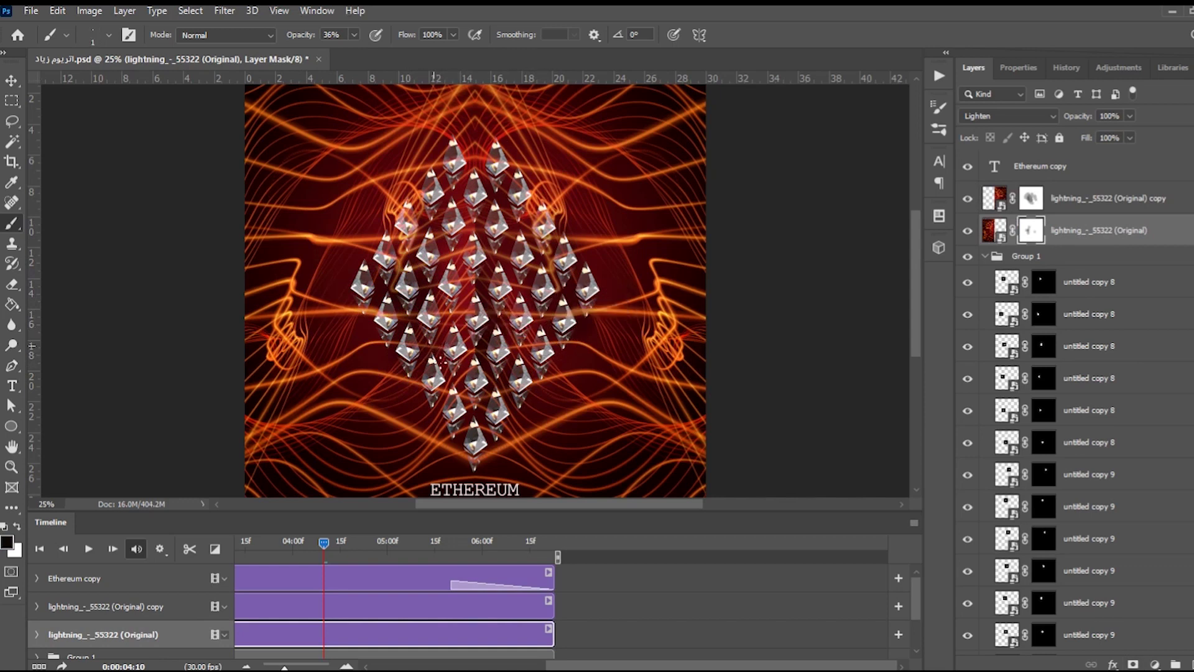
{"action": "left_click_drag", "start_coordinate": [443, 353], "coordinate": [460, 353]}
{"action": "mouse_move", "coordinate": [433, 234]}
{"action": "left_mouse_down"}
{"action": "mouse_move", "coordinate": [472, 223]}
{"action": "mouse_move", "coordinate": [398, 413]}
{"action": "mouse_move", "coordinate": [457, 427]}
{"action": "mouse_move", "coordinate": [468, 414]}
{"action": "mouse_move", "coordinate": [389, 272]}
{"action": "mouse_move", "coordinate": [495, 166]}
{"action": "mouse_move", "coordinate": [475, 164]}
{"action": "mouse_move", "coordinate": [457, 190]}
{"action": "mouse_move", "coordinate": [472, 177]}
{"action": "mouse_move", "coordinate": [490, 184]}
{"action": "left_mouse_up"}
Zoom the canvas to 50% and move the playhead to 05:13 to check the crystals.
{"action": "key", "text": "z"}
{"action": "left_click", "coordinate": [488, 183]}
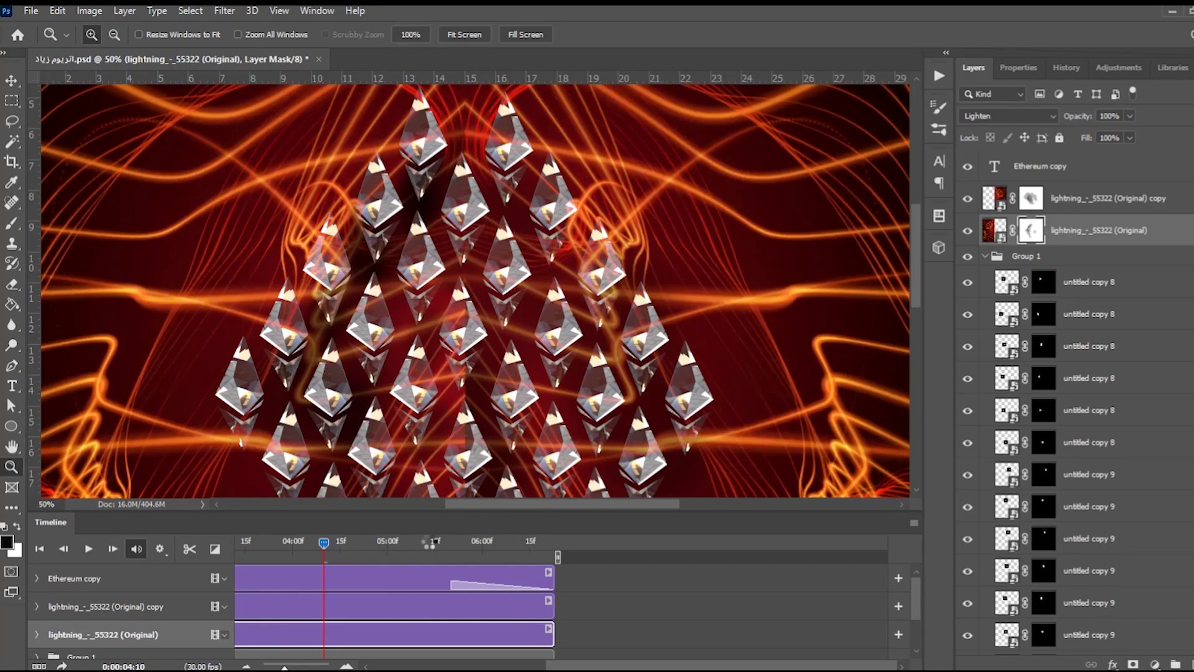
{"action": "left_click", "coordinate": [429, 541]}
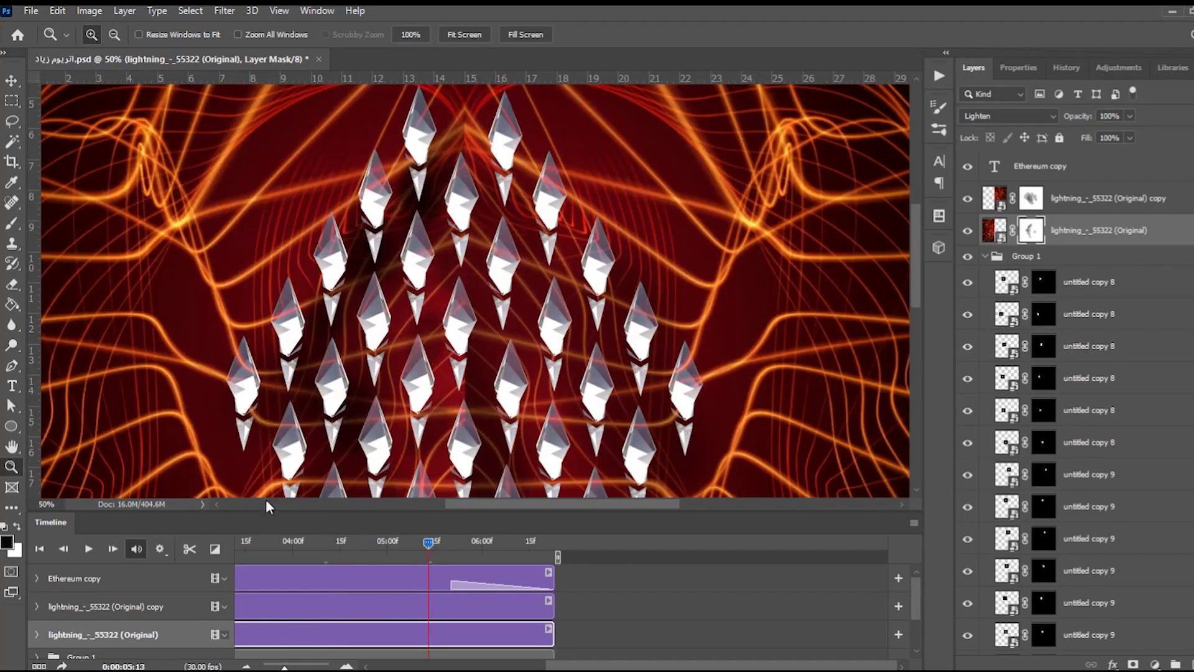
{"action": "left_click", "coordinate": [11, 222]}
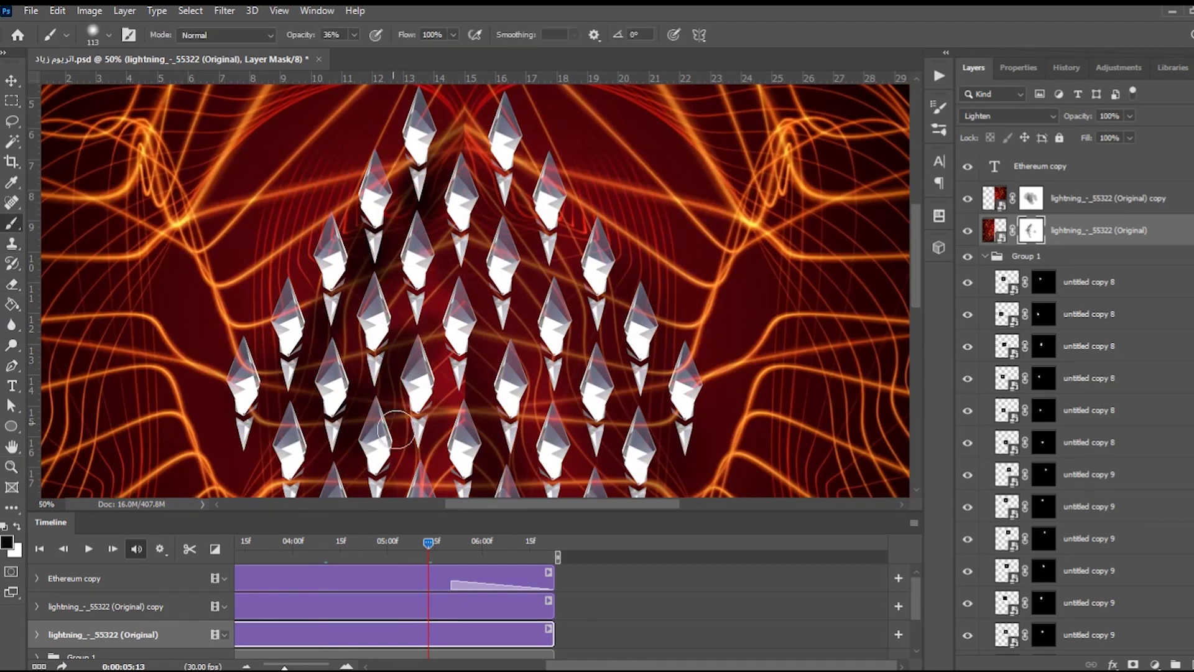
{"action": "scroll", "coordinate": [390, 386], "scroll_direction": "down", "scroll_amount": 2}
{"action": "scroll", "coordinate": [395, 393], "scroll_direction": "down", "scroll_amount": 3}
{"action": "scroll", "coordinate": [395, 393], "scroll_direction": "down", "scroll_amount": 3}
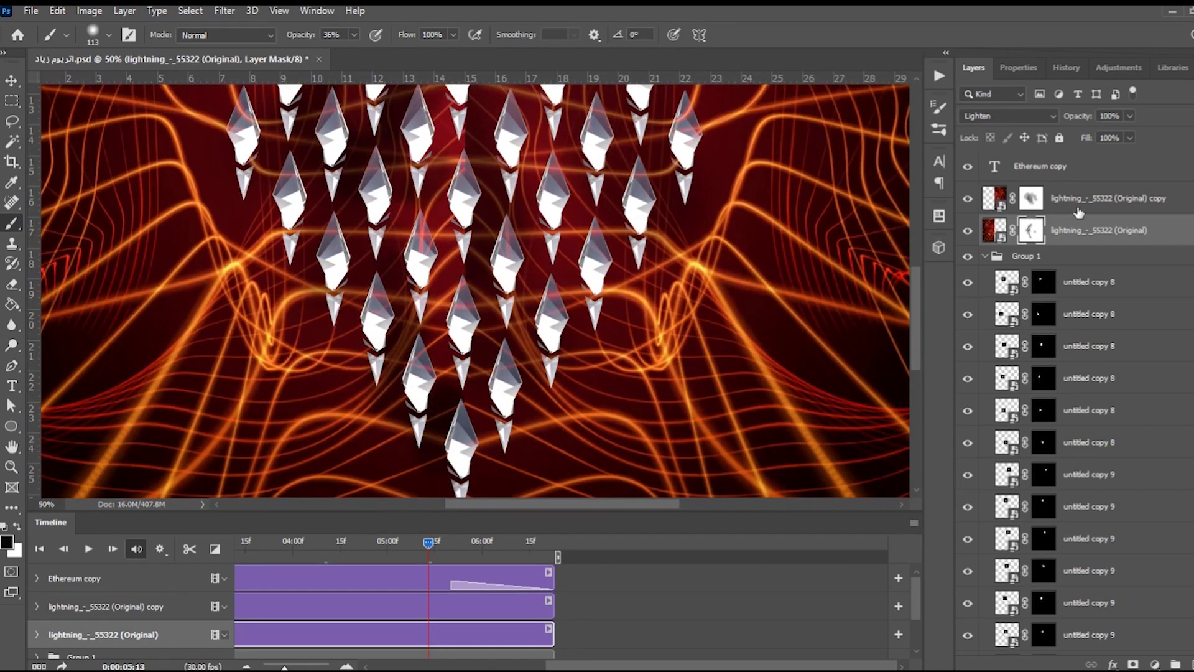
Target the lightning copy's mask, then the Original lightning layer's mask, for painting.
{"action": "left_click", "coordinate": [1110, 198]}
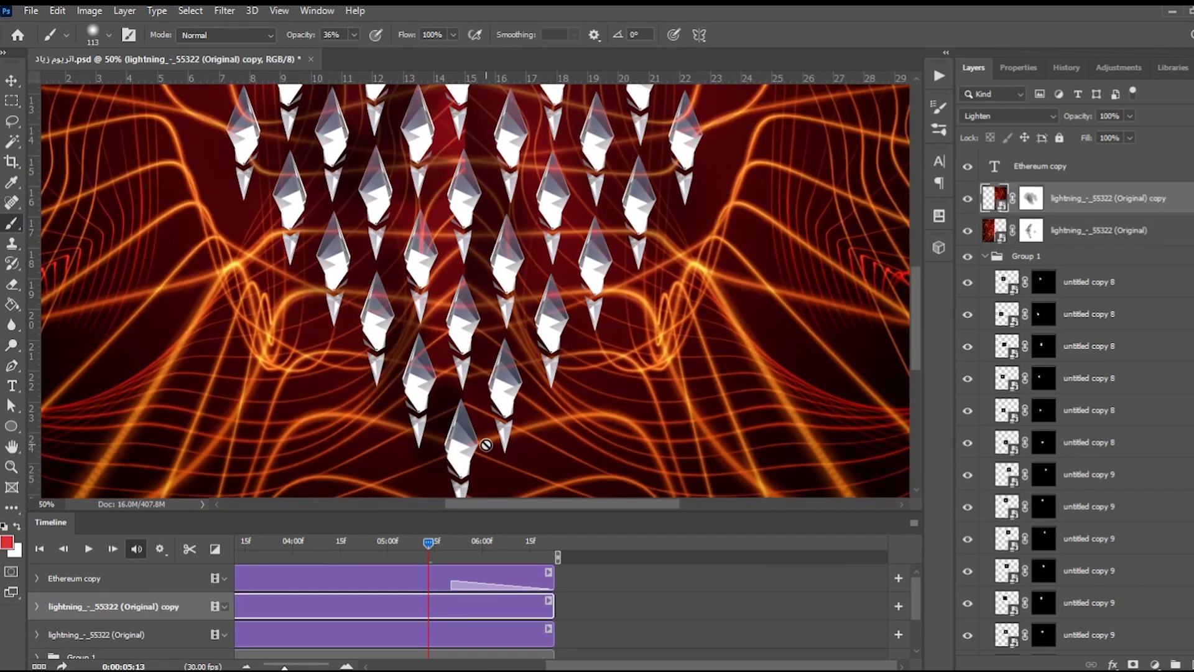
{"action": "left_click", "coordinate": [1027, 197]}
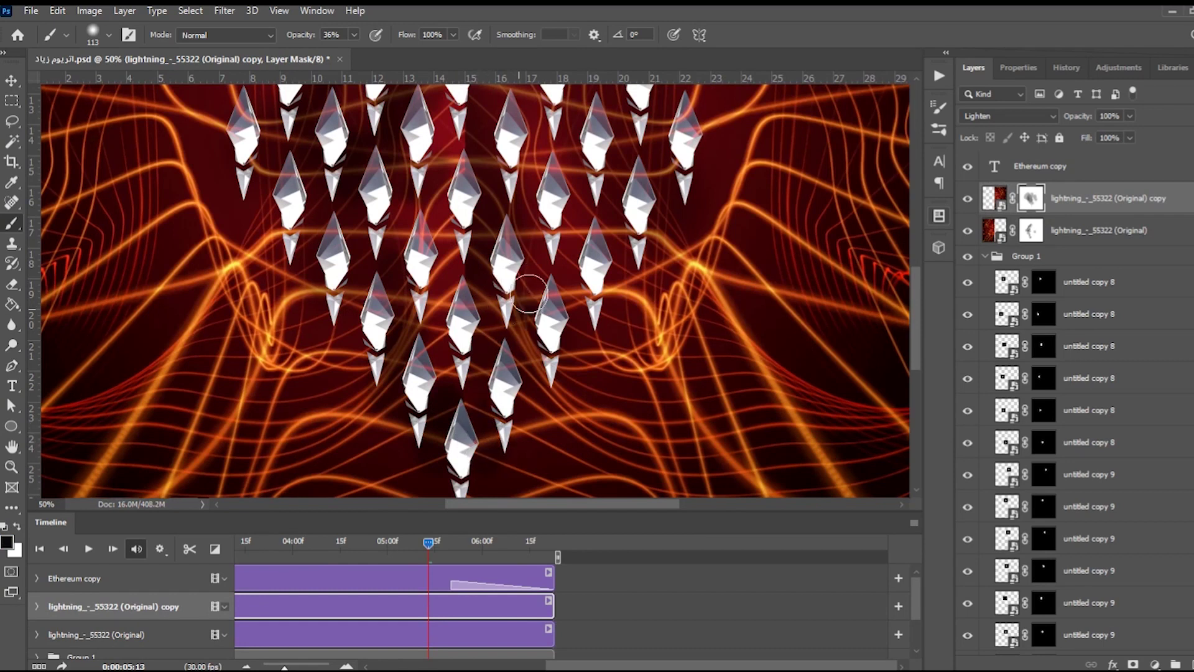
{"action": "scroll", "coordinate": [534, 261], "scroll_direction": "up", "scroll_amount": 3}
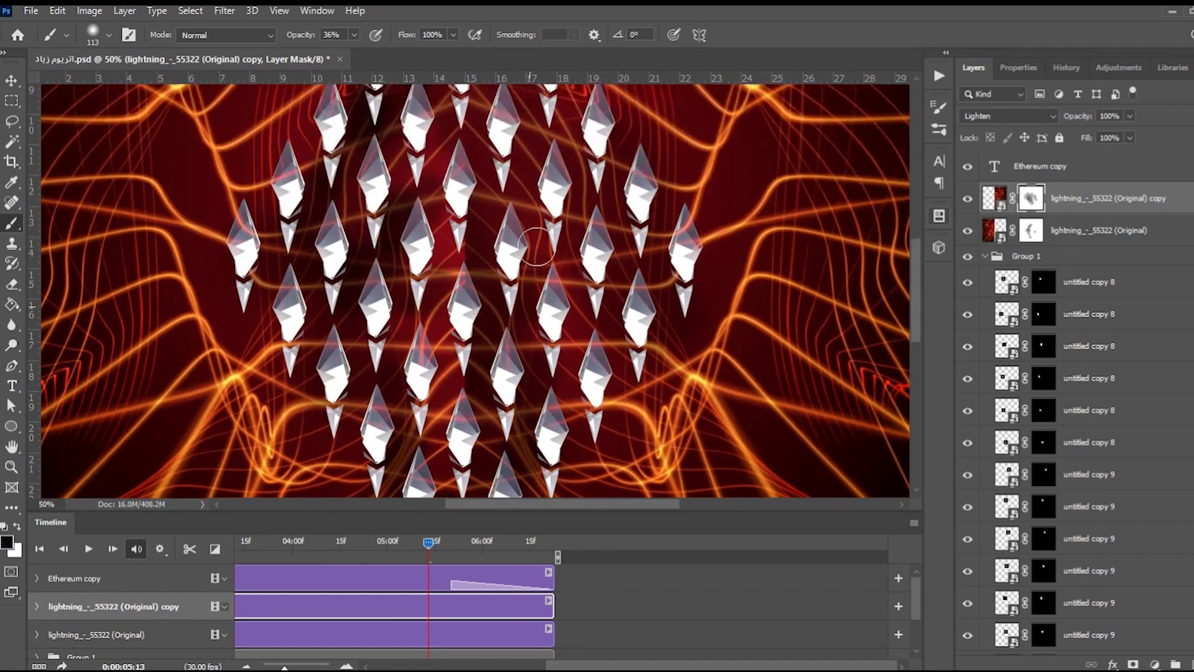
{"action": "scroll", "coordinate": [536, 249], "scroll_direction": "up", "scroll_amount": 1}
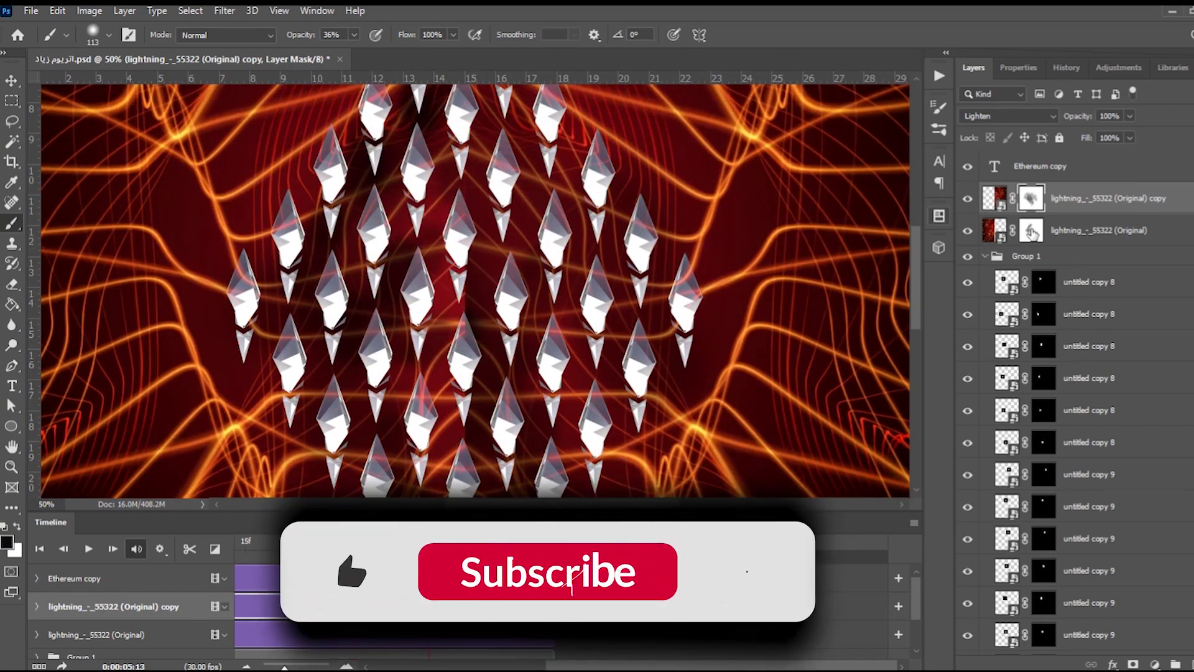
{"action": "left_click", "coordinate": [1031, 231]}
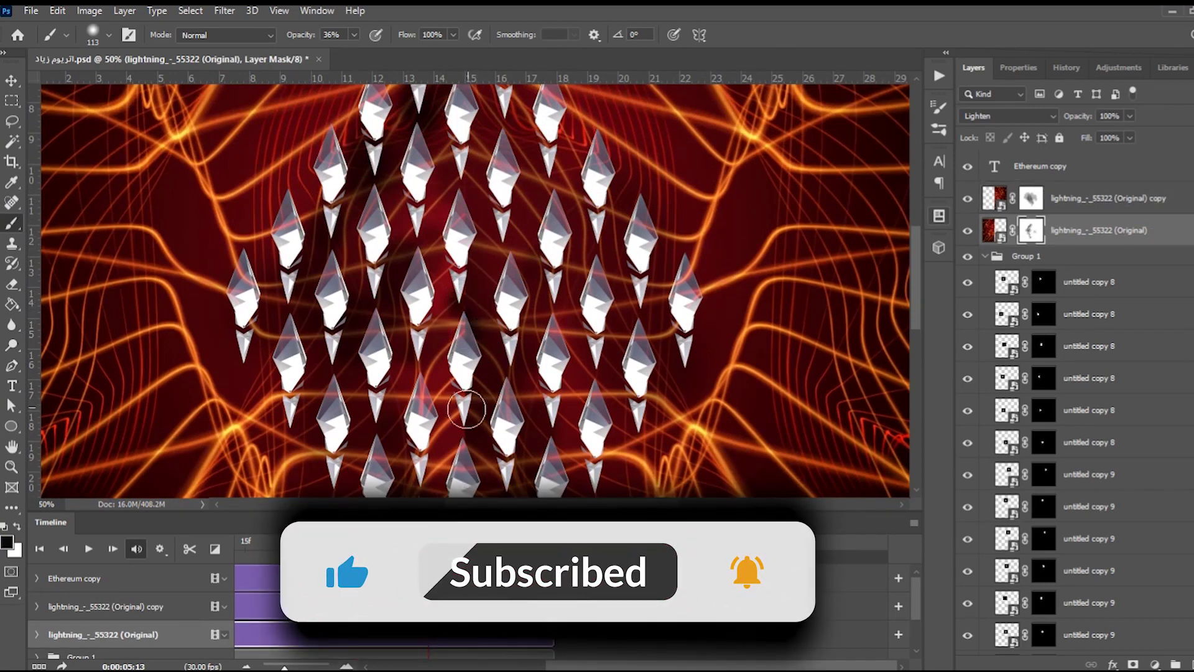
{"action": "key", "text": "z"}
{"action": "right_click", "coordinate": [463, 232]}
{"action": "left_click", "coordinate": [493, 238]}
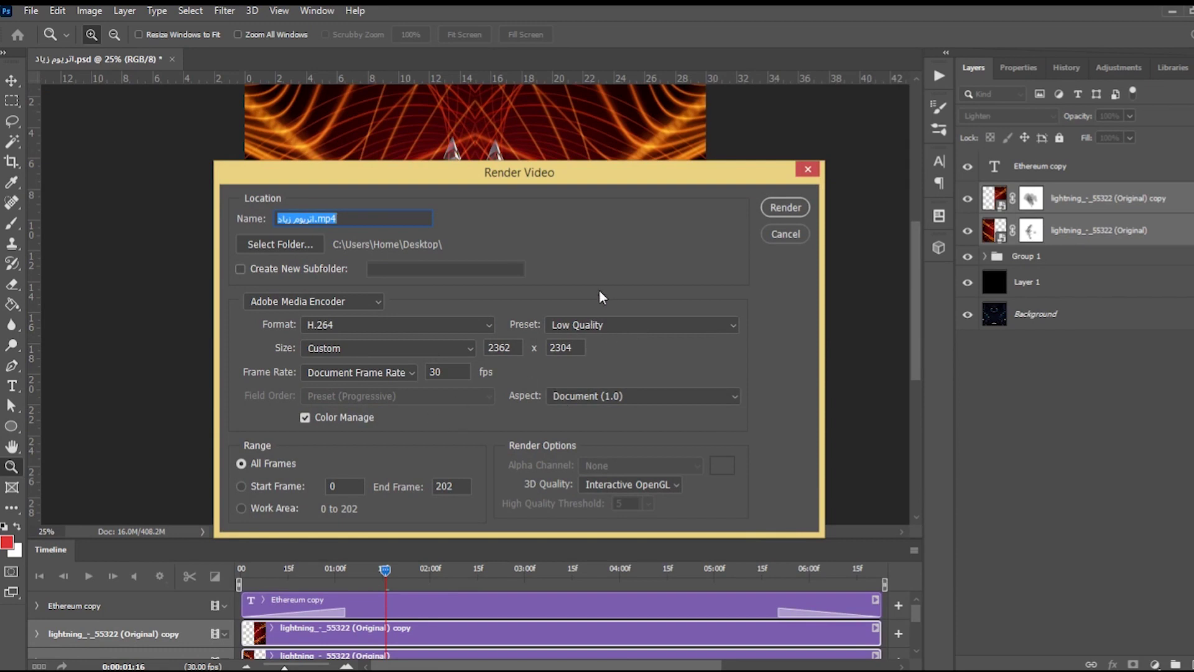
{"action": "left_click", "coordinate": [778, 205]}
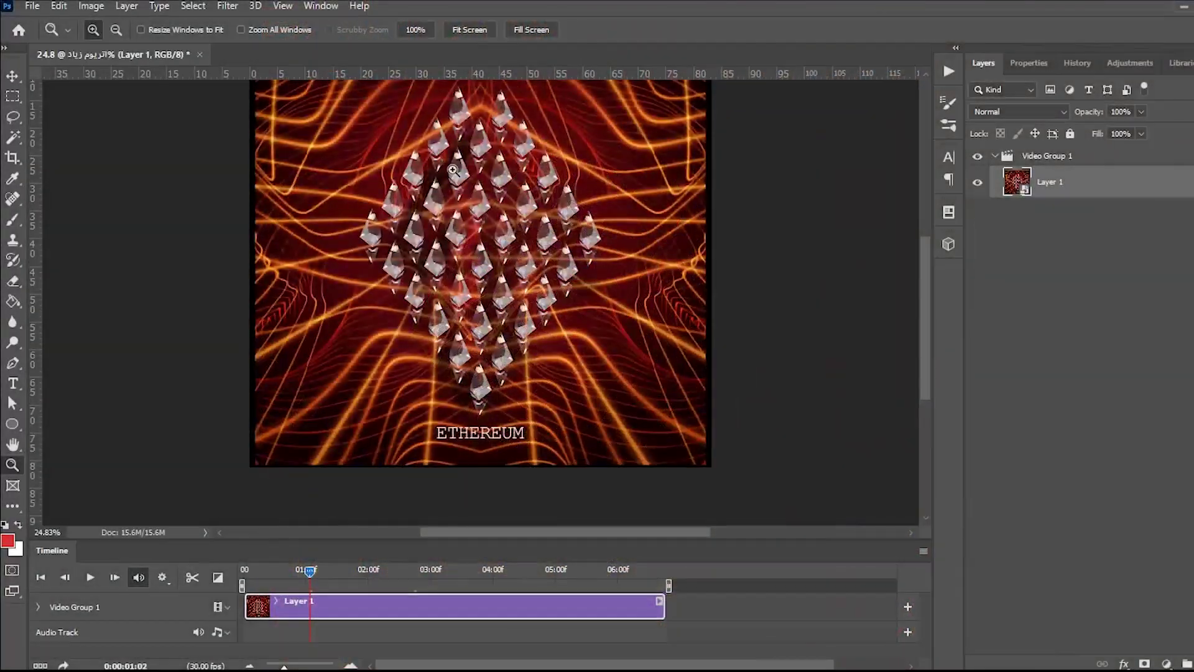
Fit the image on screen, give Layer 1 a 19% Overlay gold Color Overlay, and expand Video Group 1.
{"action": "right_click", "coordinate": [454, 168]}
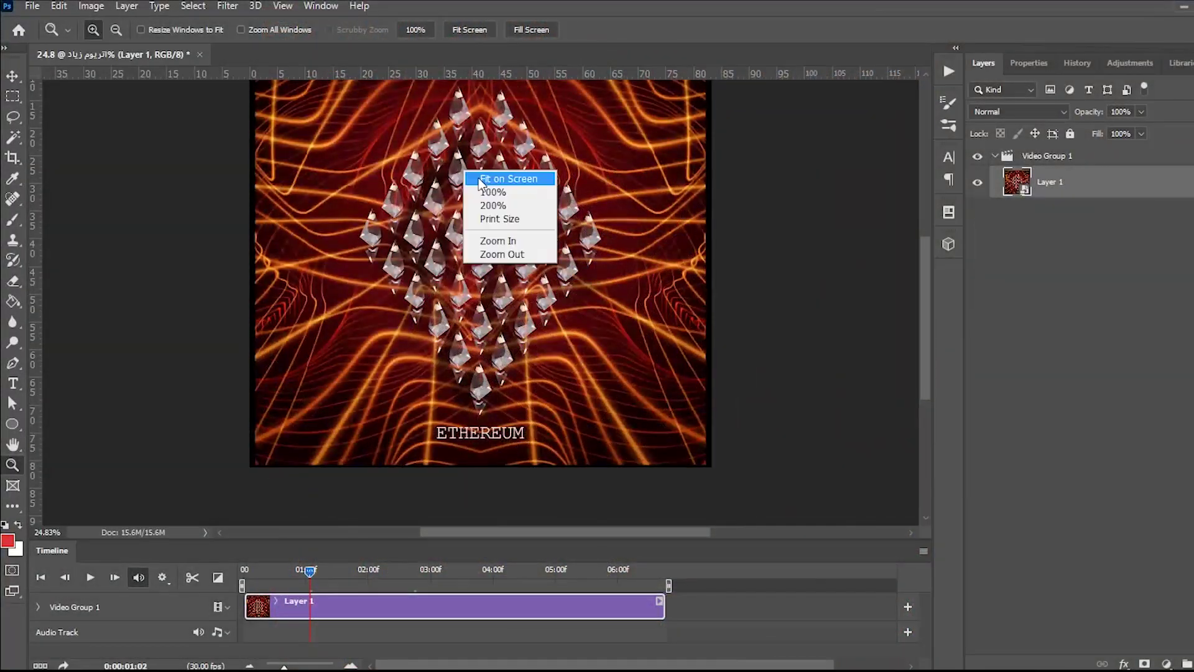
{"action": "left_click", "coordinate": [486, 184]}
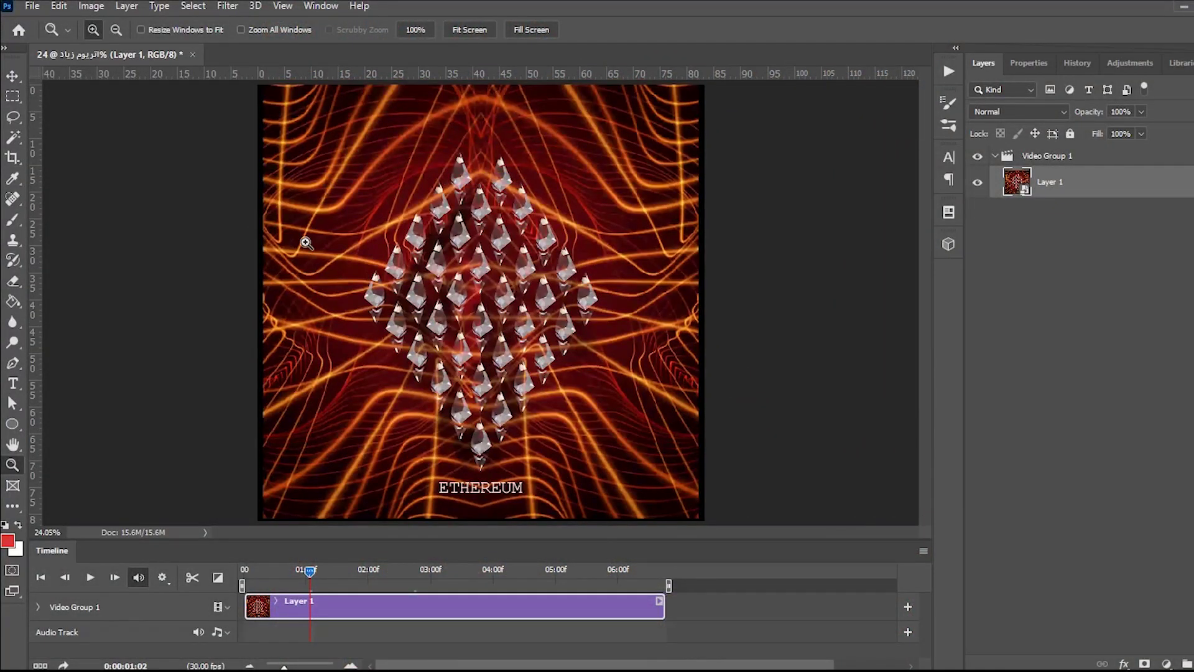
{"action": "left_click", "coordinate": [91, 7]}
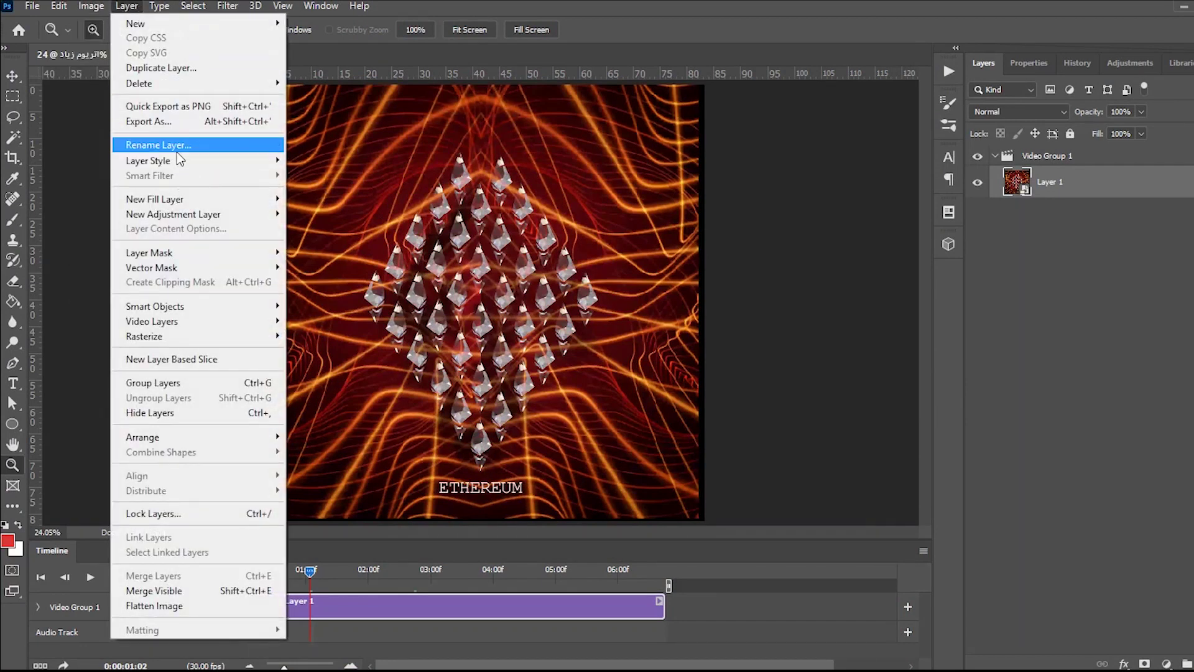
{"action": "mouse_move", "coordinate": [149, 160]}
{"action": "left_click", "coordinate": [330, 256]}
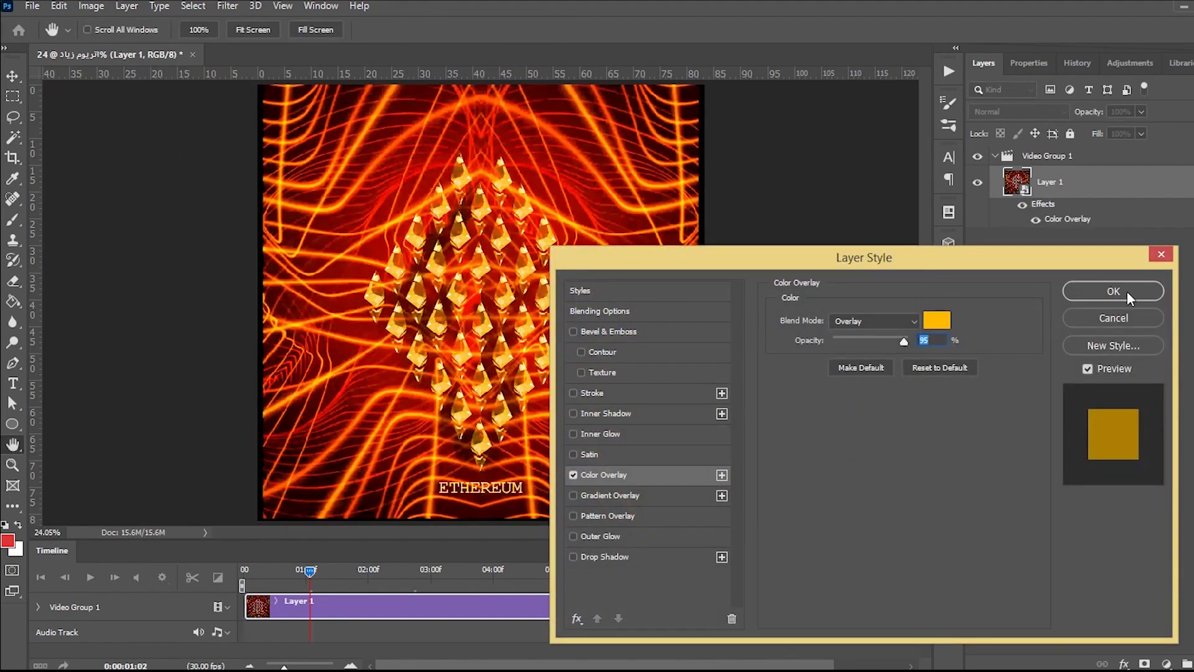
{"action": "left_click", "coordinate": [843, 341]}
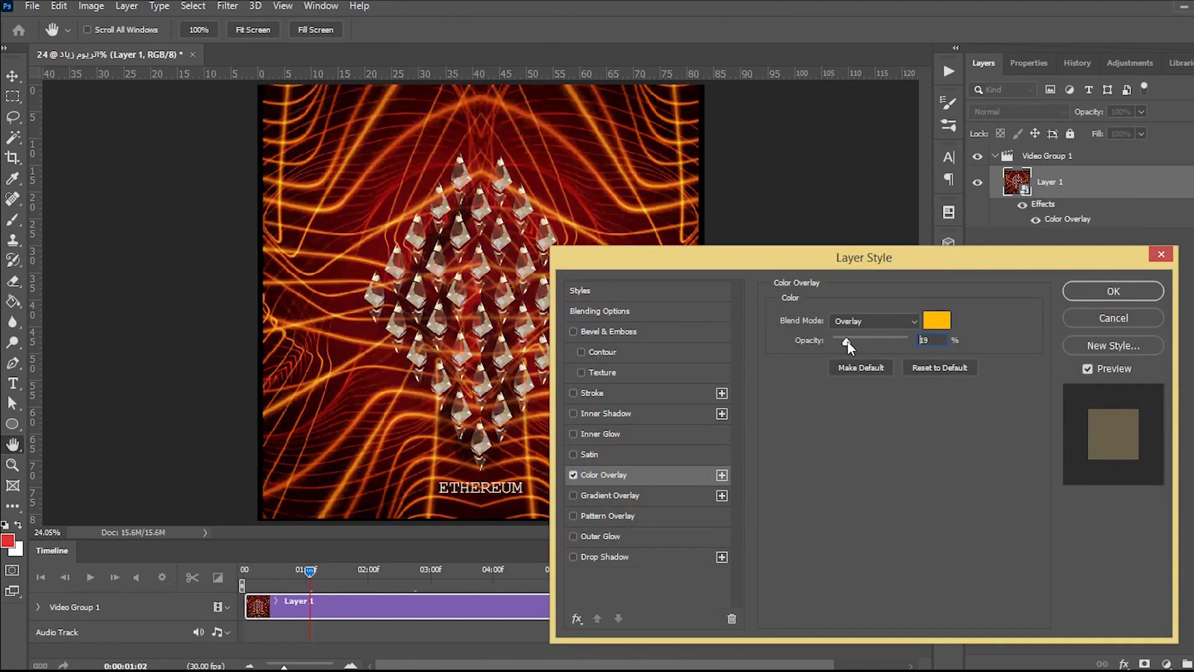
{"action": "left_click", "coordinate": [1095, 291]}
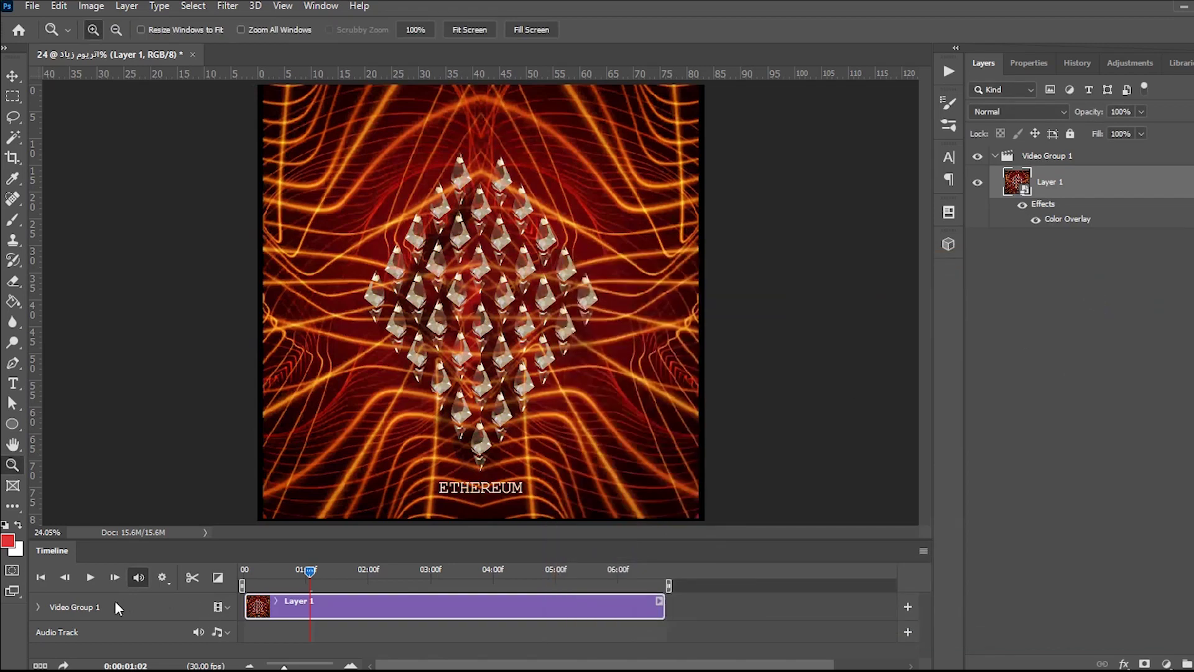
{"action": "left_click", "coordinate": [39, 607]}
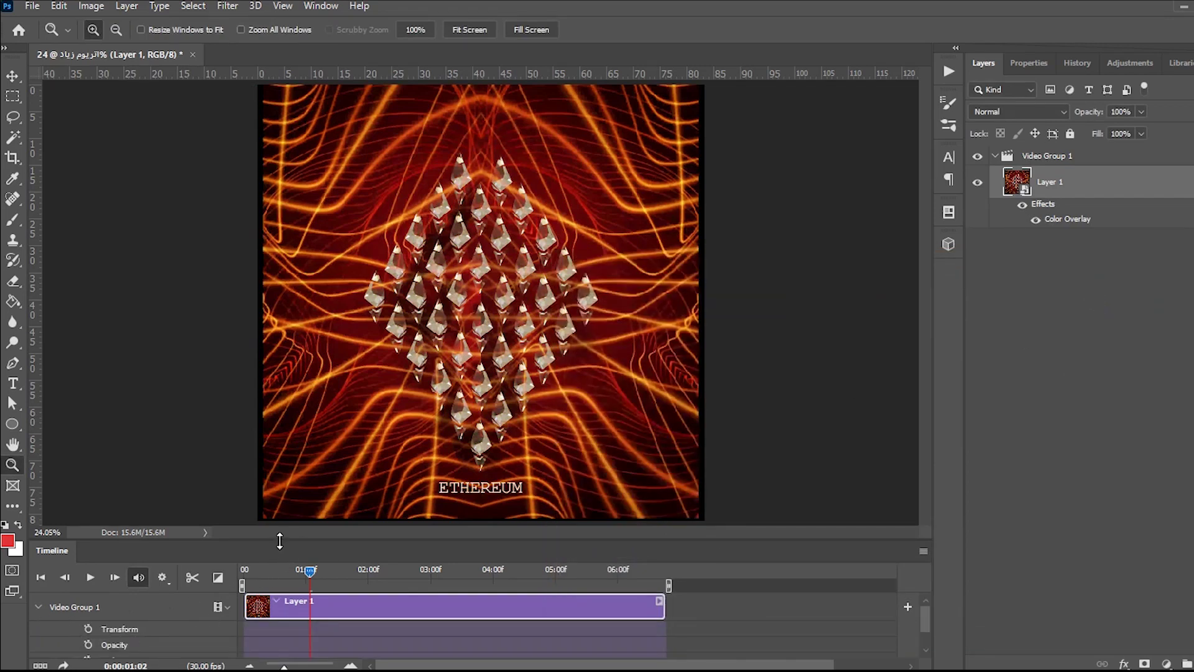
Start Style keyframing at 1:02 and raise the overlay opacity at 3:09 to turn the diamonds gold.
{"action": "left_click_drag", "start_coordinate": [278, 543], "coordinate": [250, 532]}
{"action": "left_click", "coordinate": [90, 640]}
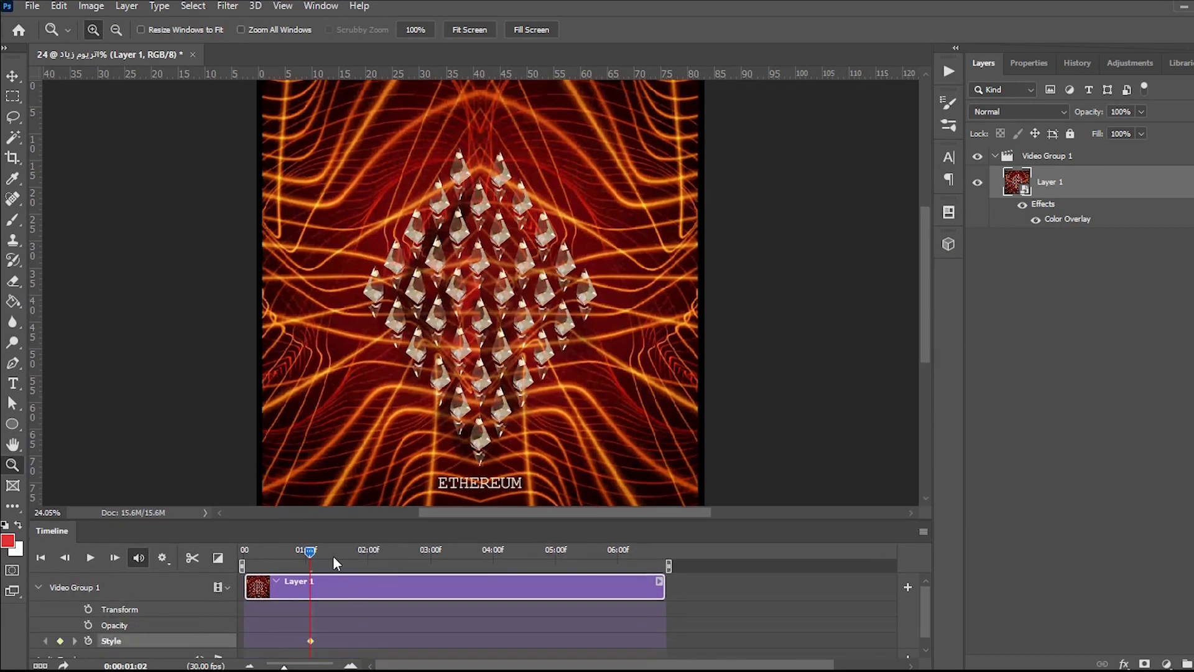
{"action": "left_click", "coordinate": [447, 550]}
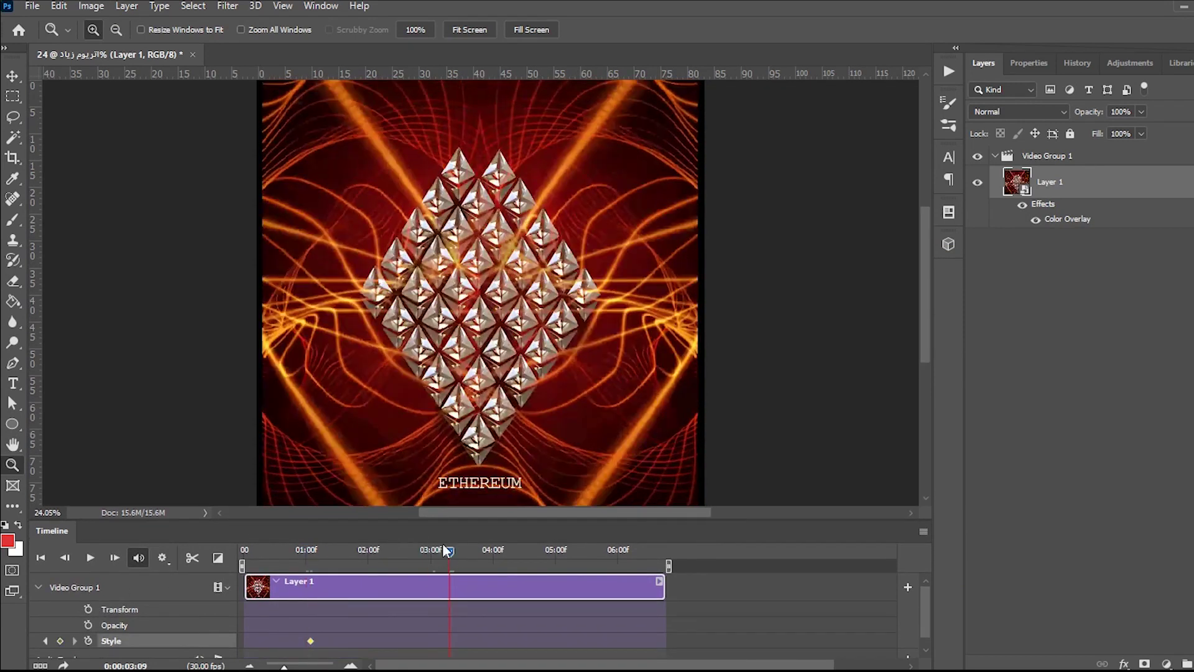
{"action": "double_click", "coordinate": [1095, 221]}
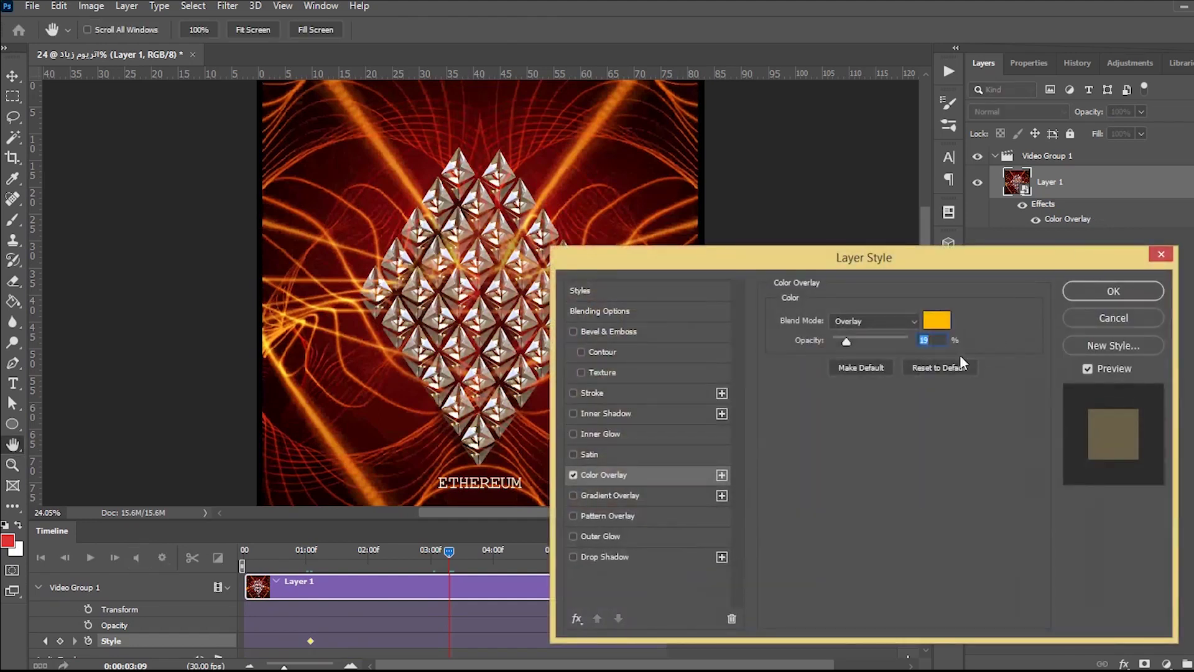
{"action": "left_click", "coordinate": [866, 340]}
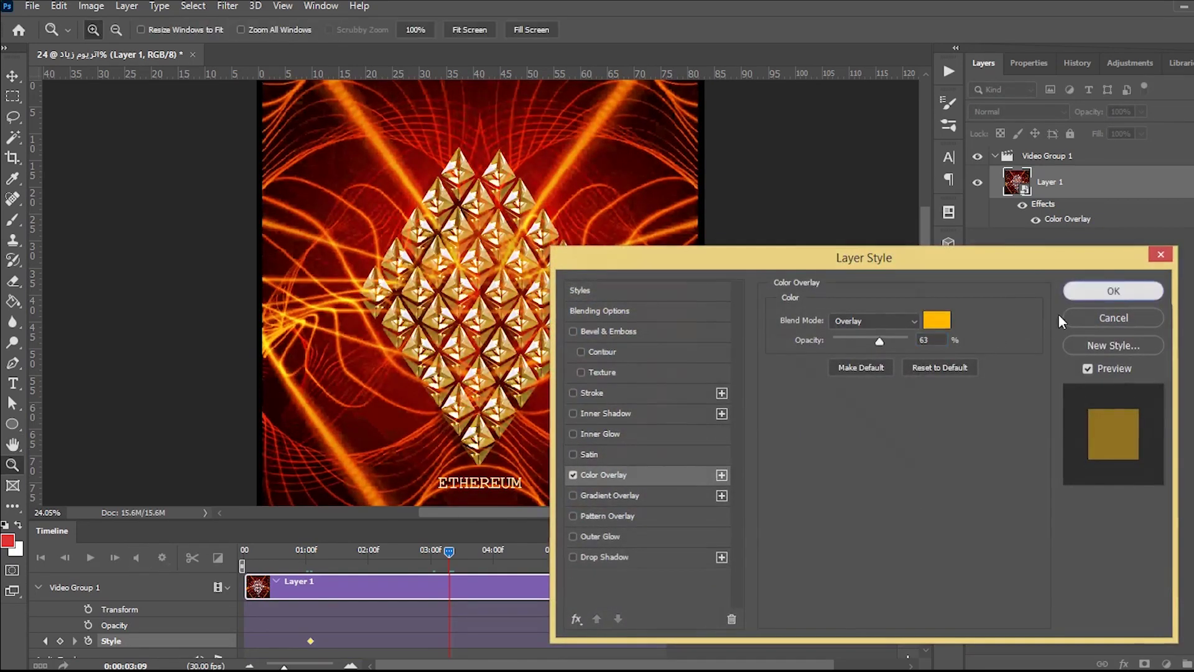
{"action": "left_click", "coordinate": [1113, 291]}
Add Style keyframes with overlay opacity 33 at 5:02 and 57 at 6:08, then preview from the start.
{"action": "left_click_drag", "start_coordinate": [507, 558], "coordinate": [559, 551]}
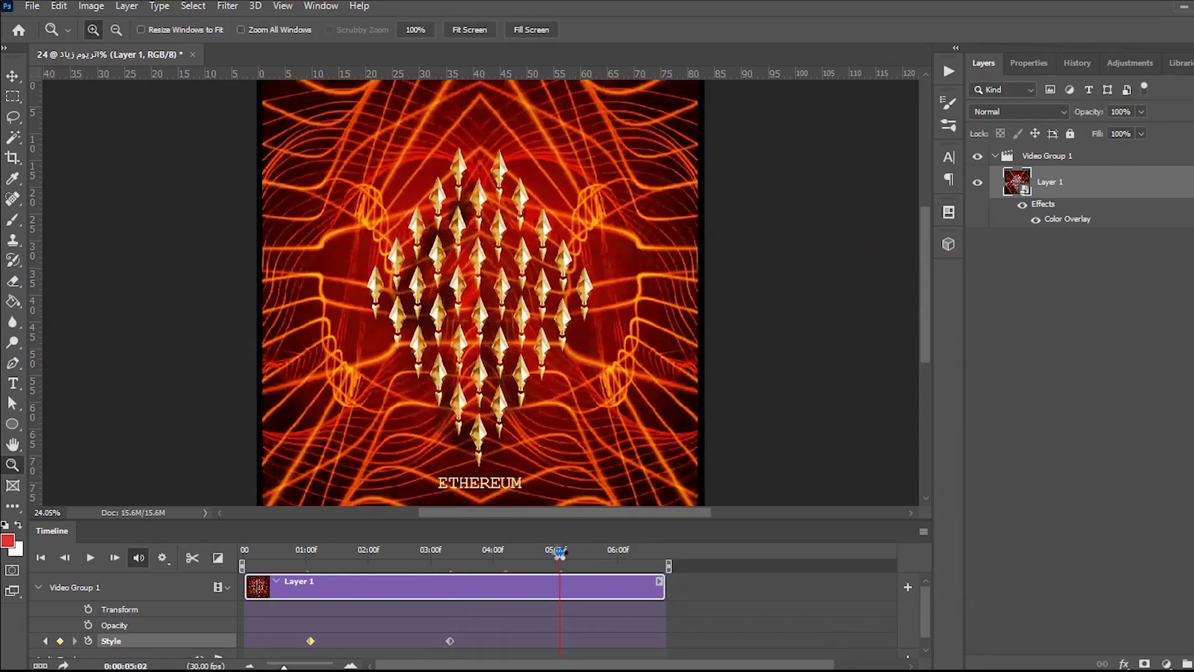
{"action": "double_click", "coordinate": [1098, 221]}
{"action": "left_click_drag", "start_coordinate": [873, 343], "coordinate": [858, 341]}
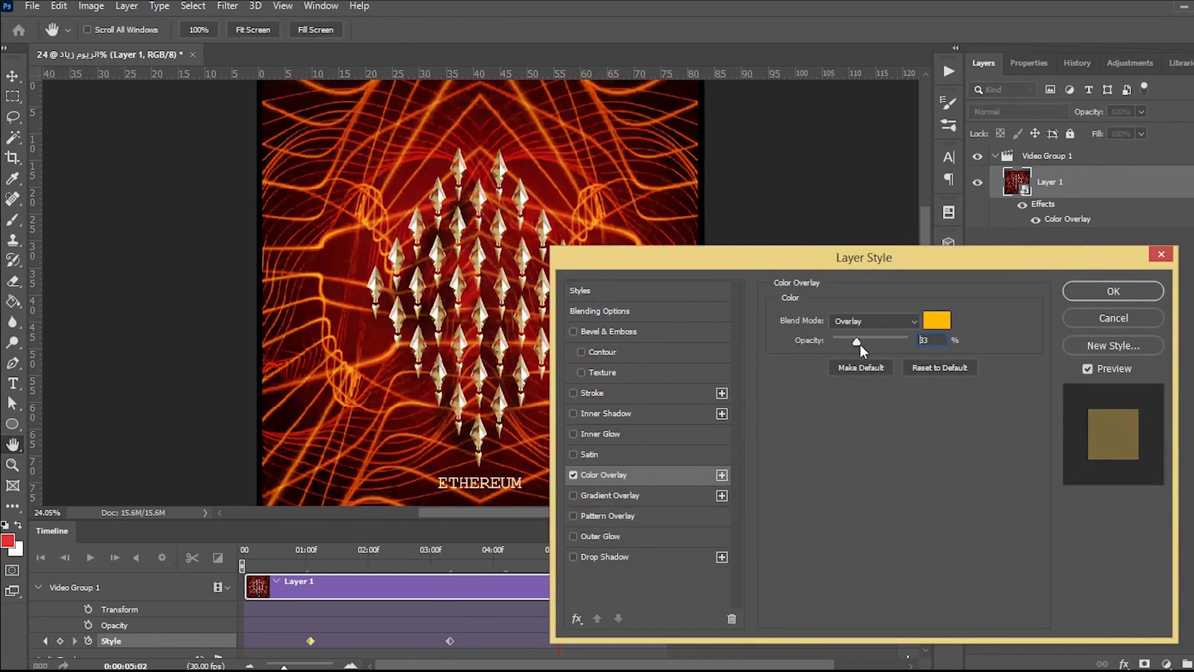
{"action": "left_click", "coordinate": [1092, 288]}
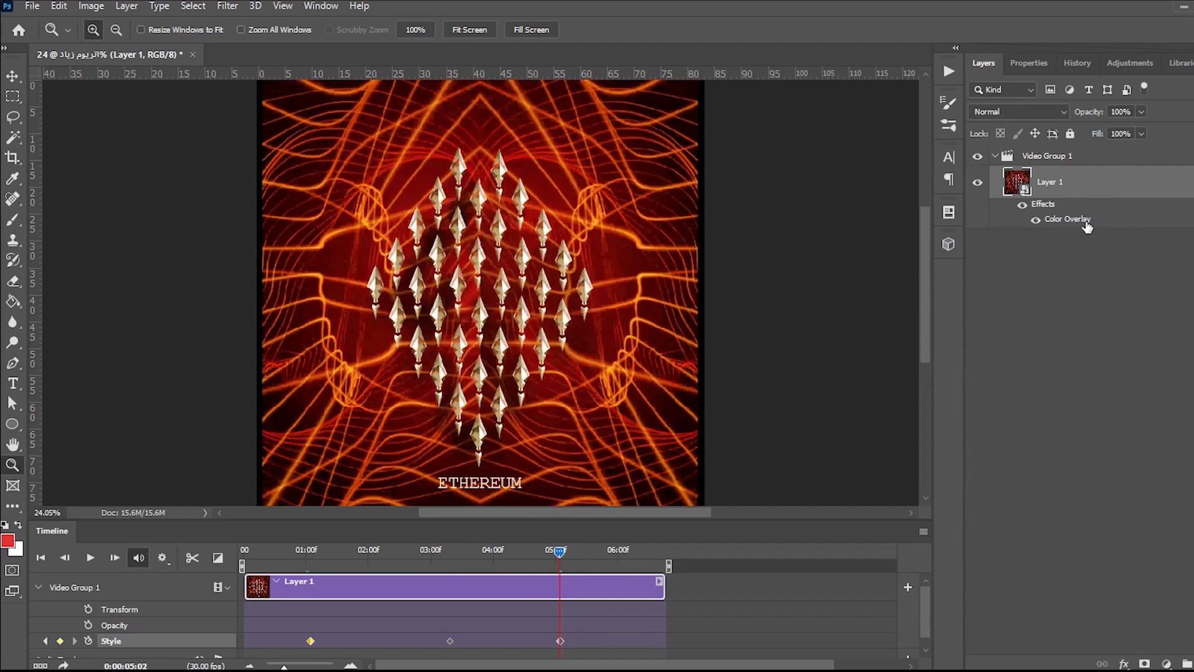
{"action": "left_click", "coordinate": [635, 551]}
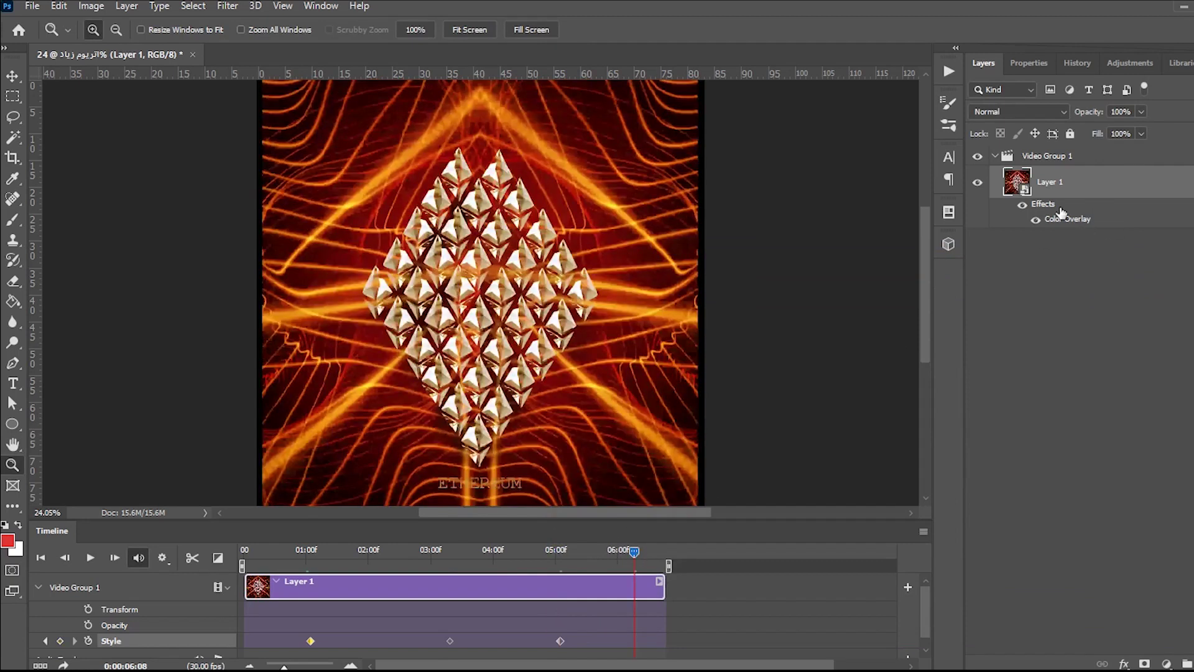
{"action": "double_click", "coordinate": [1084, 221]}
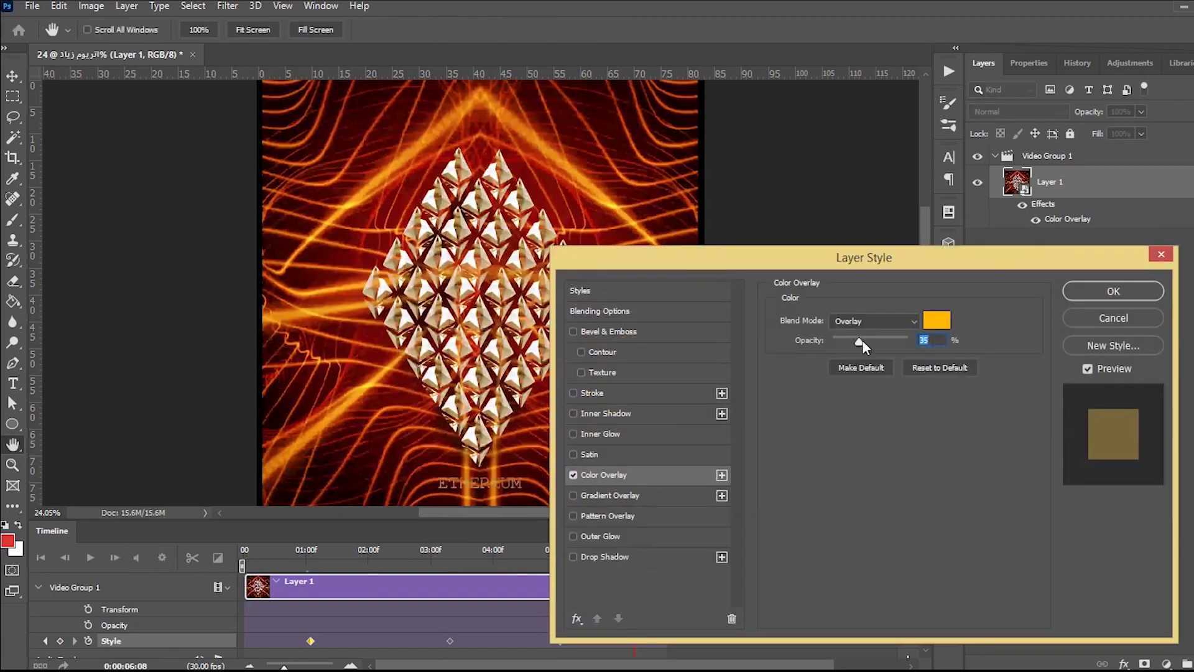
{"action": "left_click_drag", "start_coordinate": [876, 337], "coordinate": [882, 336]}
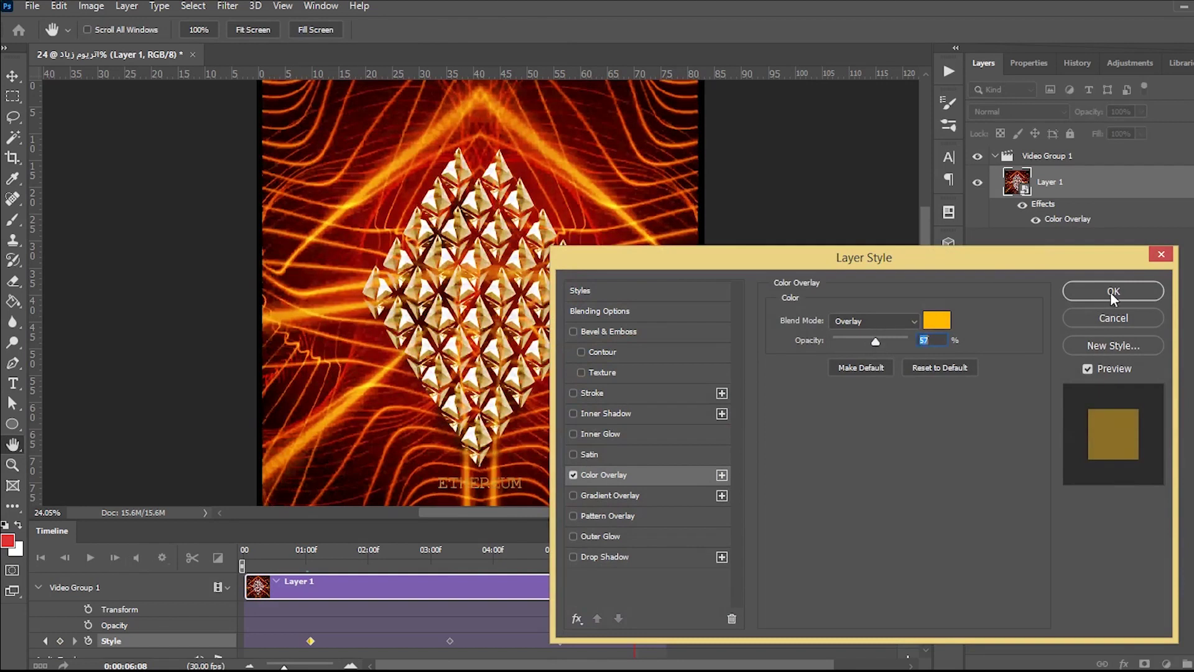
{"action": "left_click", "coordinate": [1112, 291]}
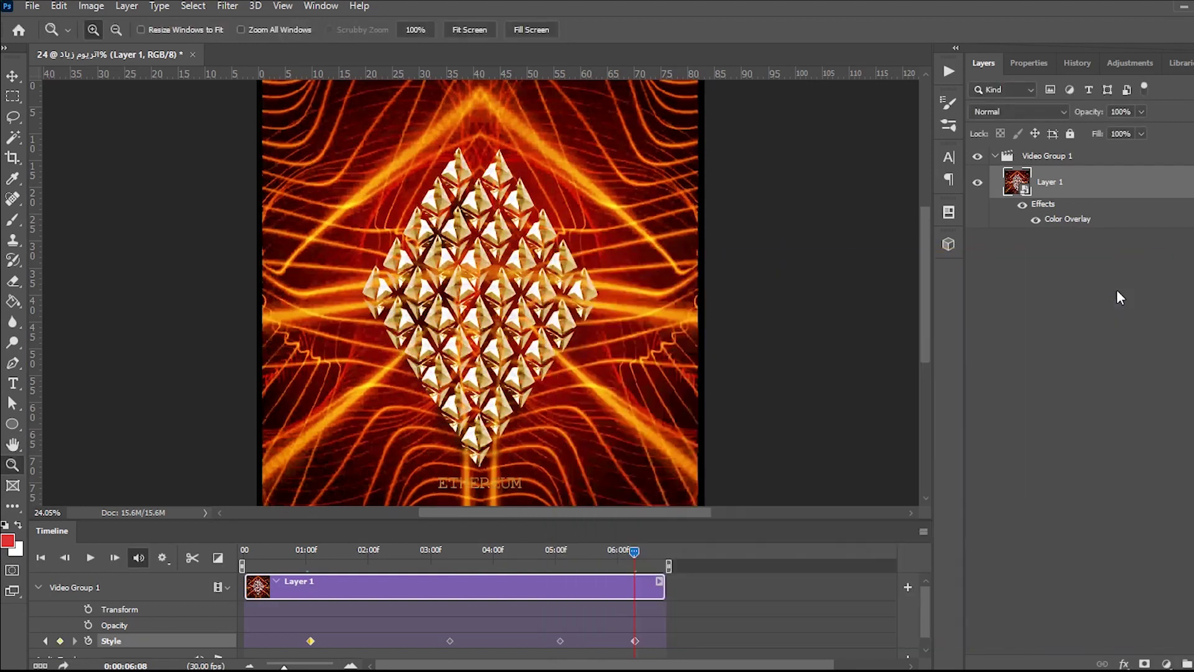
{"action": "left_click", "coordinate": [40, 558]}
{"action": "left_click", "coordinate": [91, 558]}
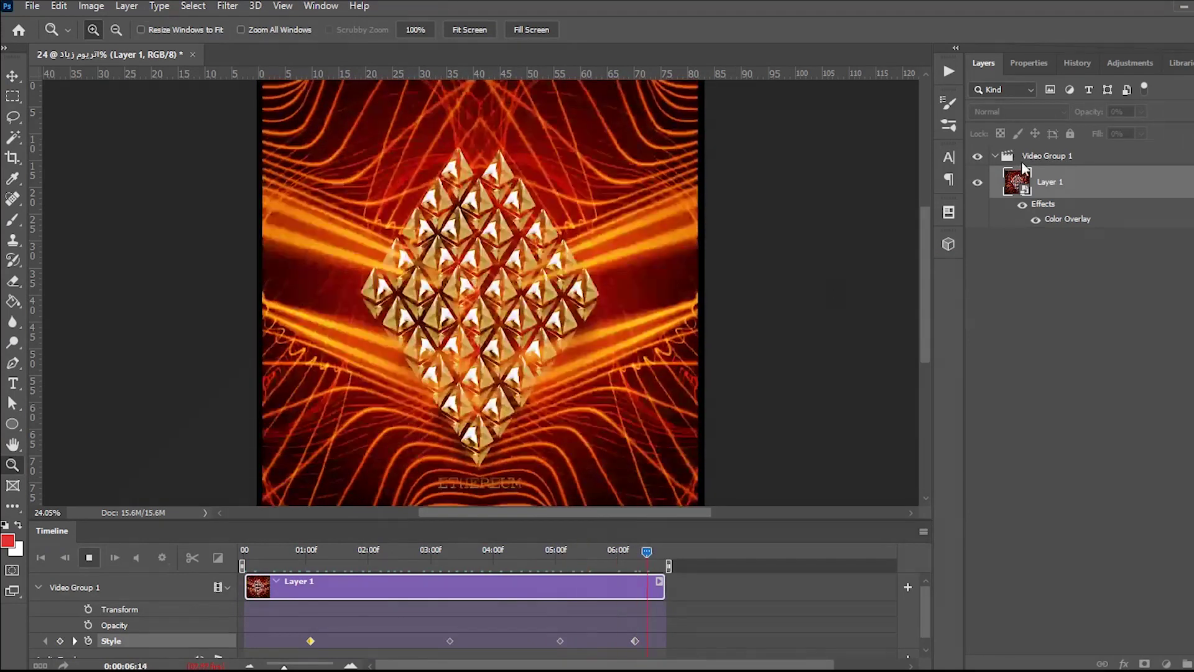
Replay the preview, keep the Color Overlay on, and add a Style keyframe at 2:03.
{"action": "left_click", "coordinate": [1036, 220]}
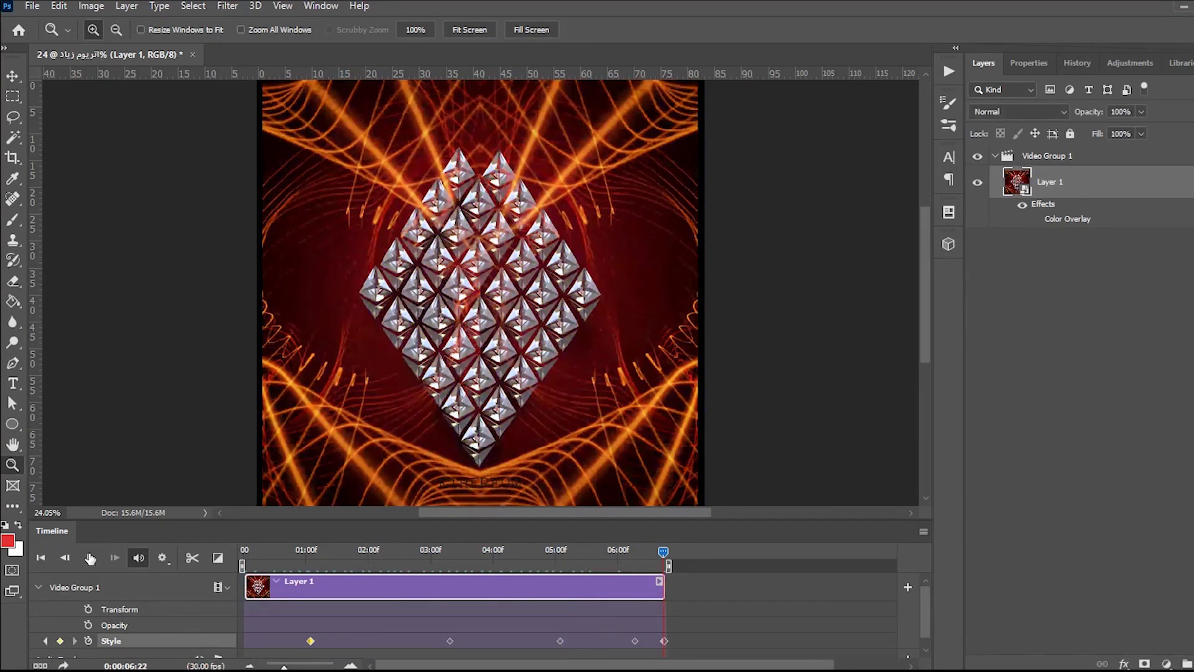
{"action": "left_click", "coordinate": [90, 558]}
{"action": "left_click", "coordinate": [1036, 221]}
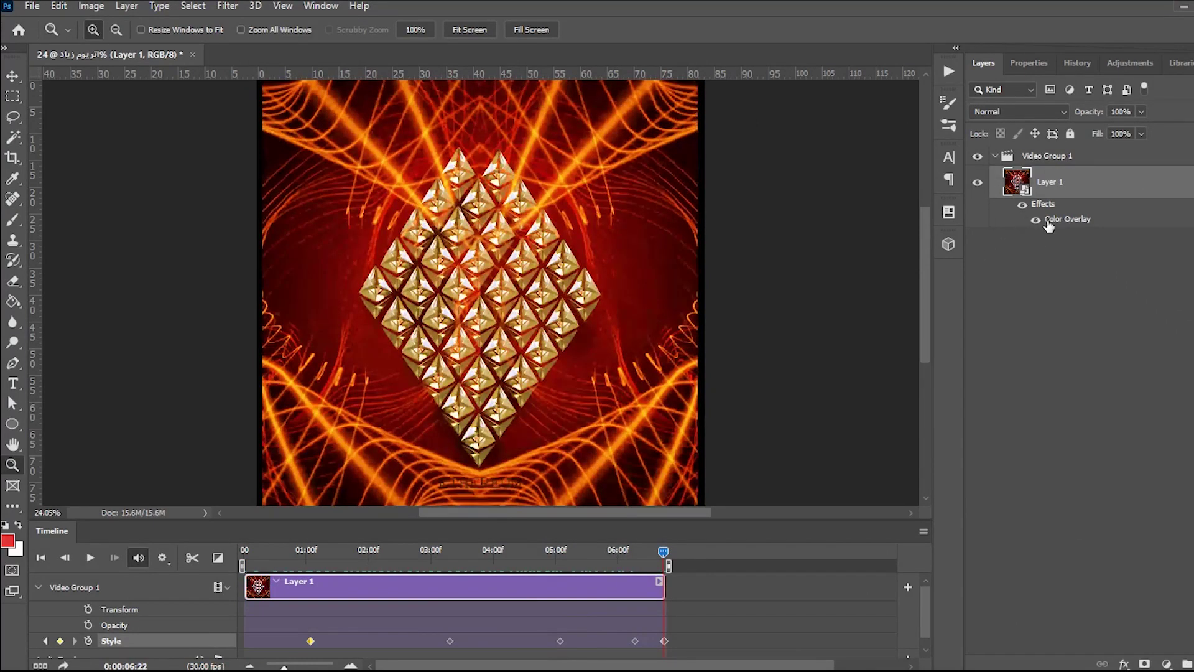
{"action": "left_click", "coordinate": [1036, 220]}
{"action": "left_click", "coordinate": [375, 552]}
{"action": "left_click", "coordinate": [1035, 222]}
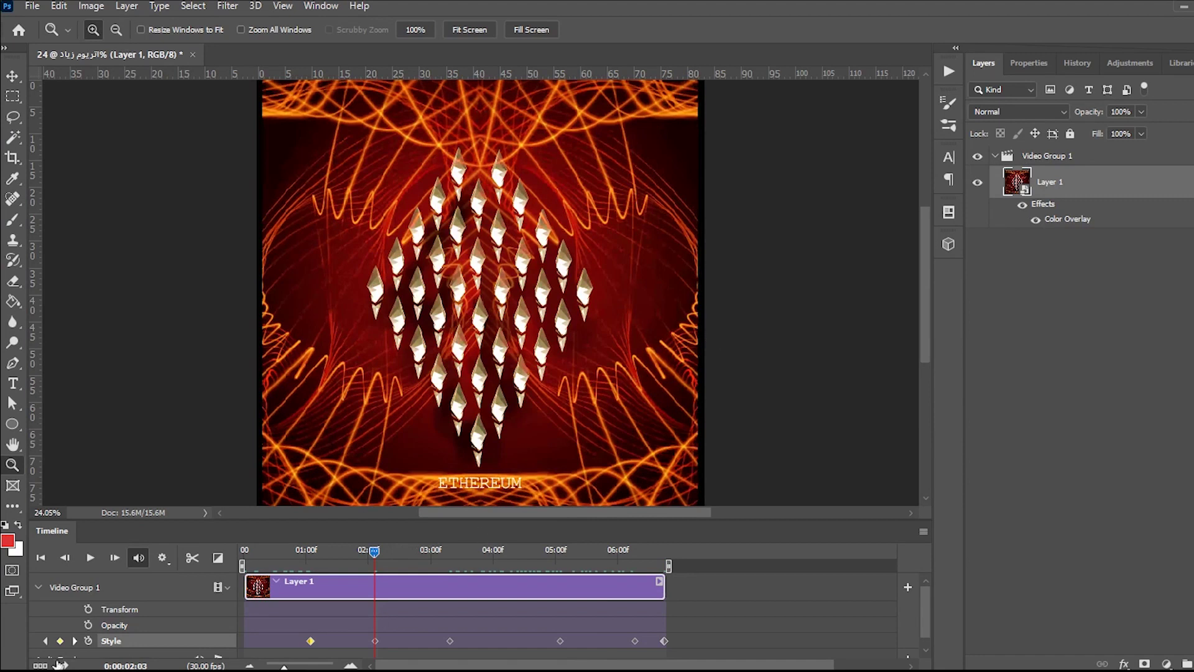
Render the video as H.264 with the output file named 2 in the Desktop folder.
{"action": "left_click", "coordinate": [65, 664]}
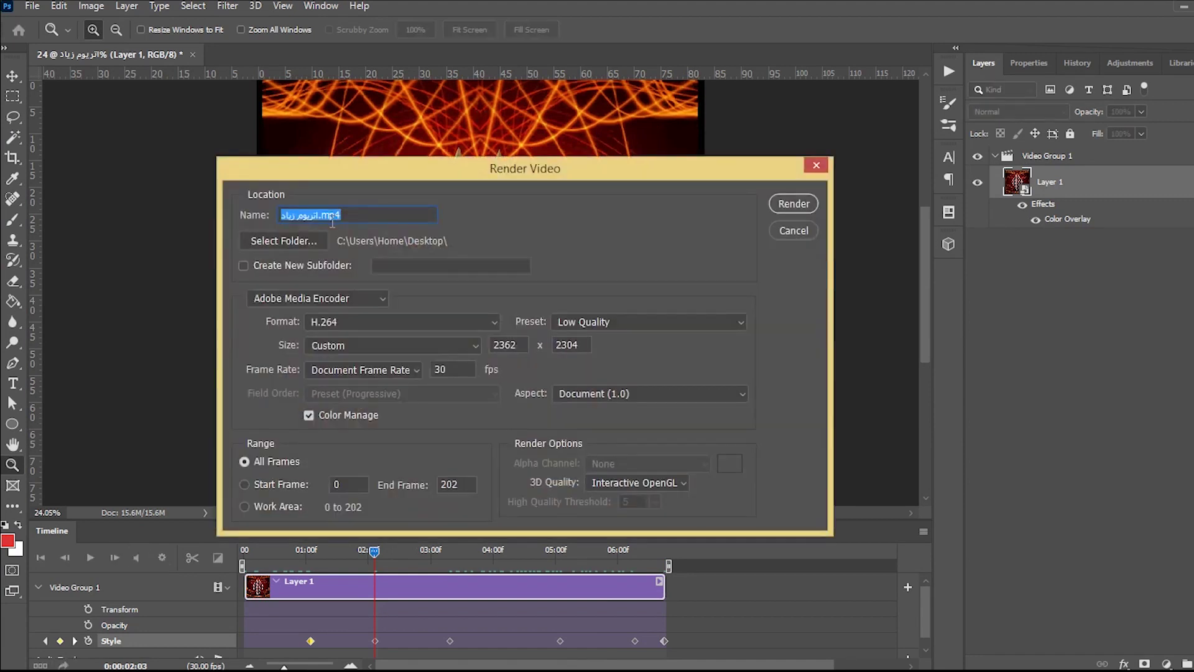
{"action": "double_click", "coordinate": [294, 221]}
{"action": "left_click", "coordinate": [316, 215]}
{"action": "type", "text": "2"}
{"action": "key", "text": "ctrl+a"}
{"action": "key", "text": "BackSpace"}
{"action": "type", "text": "2"}
{"action": "left_click", "coordinate": [794, 204]}
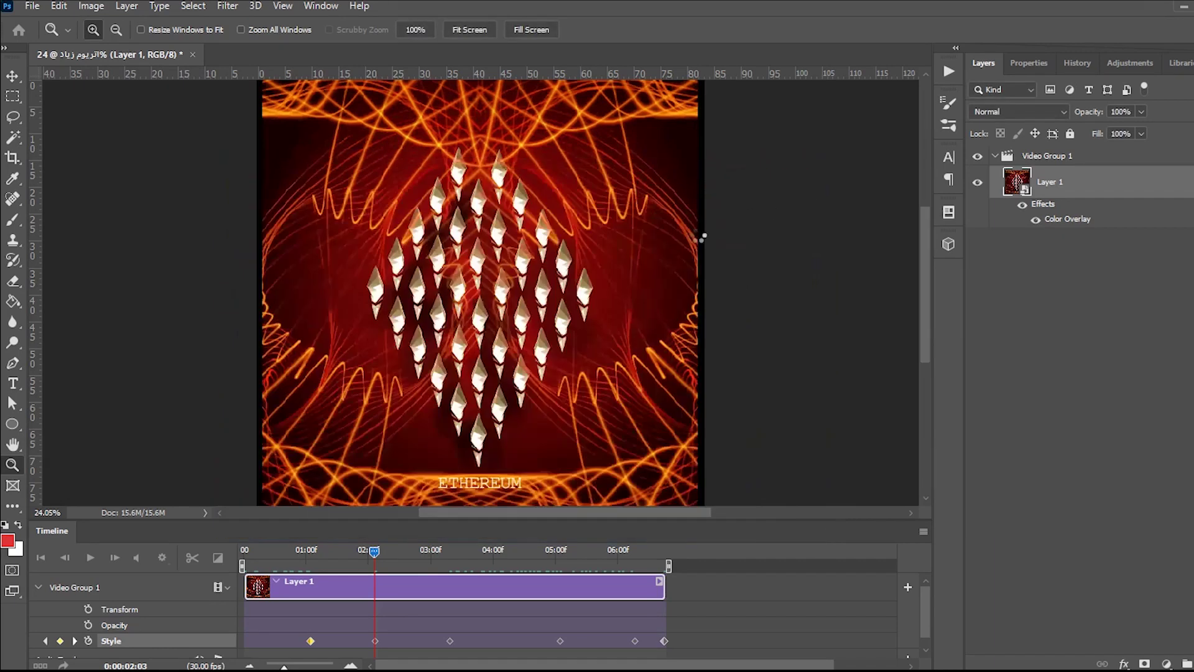